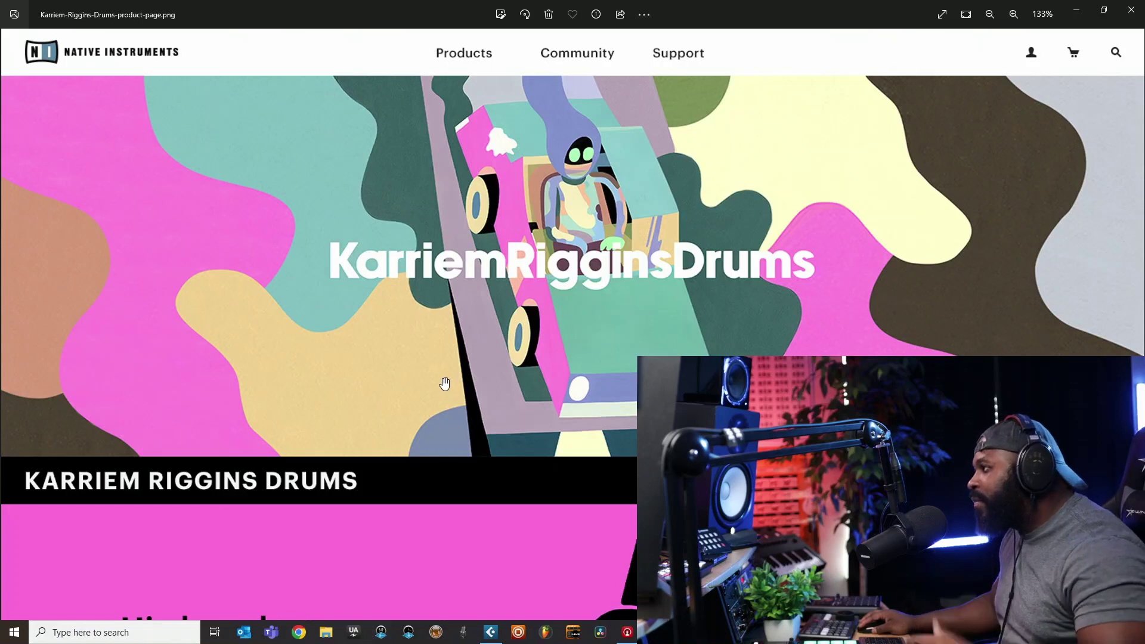
- Scroll the product page image down to the feature bullets and plugin screenshot
{"action": "scroll", "coordinate": [456, 387], "scroll_direction": "down", "scroll_amount": 1}
{"action": "scroll", "coordinate": [462, 387], "scroll_direction": "down", "scroll_amount": 3}
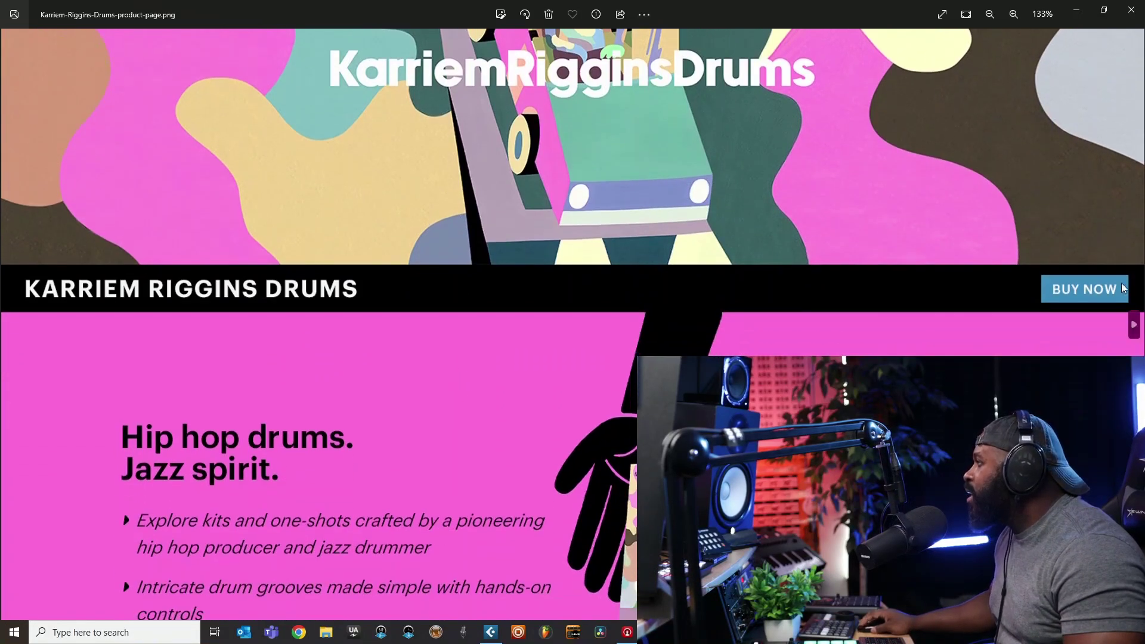
{"action": "left_click_drag", "start_coordinate": [430, 368], "coordinate": [460, 275]}
{"action": "scroll", "coordinate": [466, 316], "scroll_direction": "down", "scroll_amount": 2}
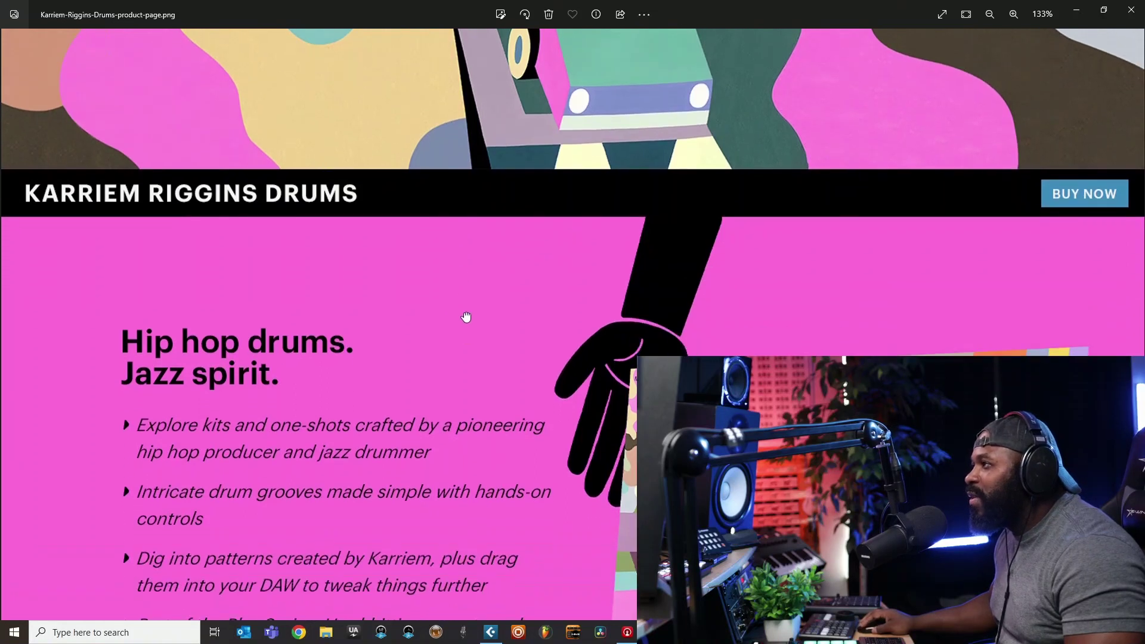
{"action": "mouse_move", "coordinate": [487, 280]}
{"action": "left_mouse_down"}
{"action": "mouse_move", "coordinate": [493, 238]}
{"action": "mouse_move", "coordinate": [494, 260]}
{"action": "left_mouse_up"}
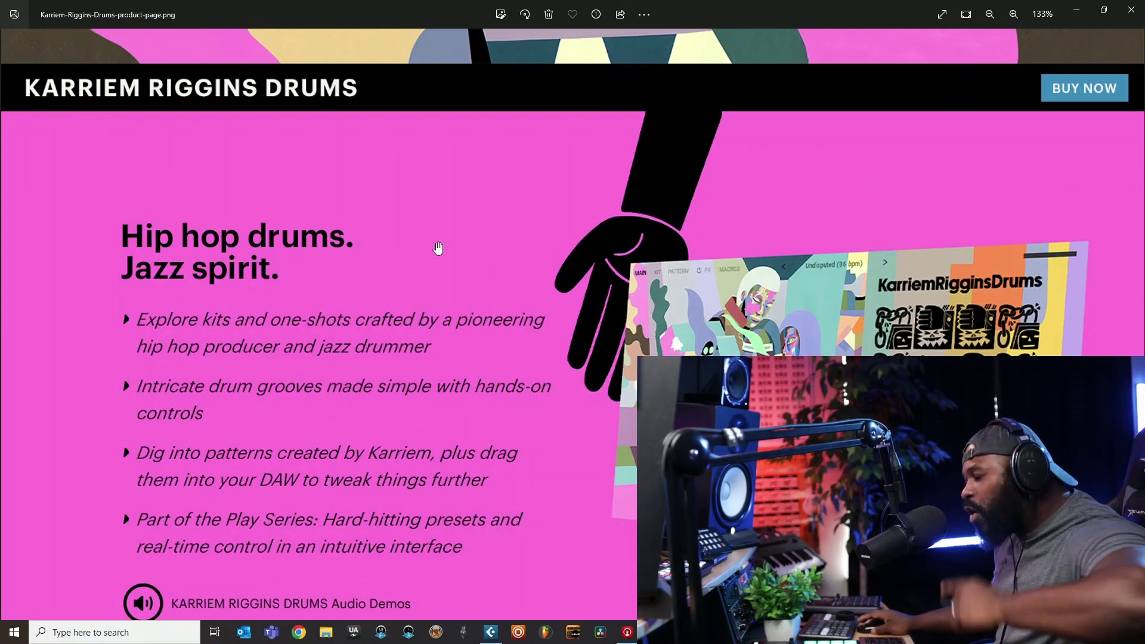
{"action": "left_click_drag", "start_coordinate": [425, 312], "coordinate": [439, 280]}
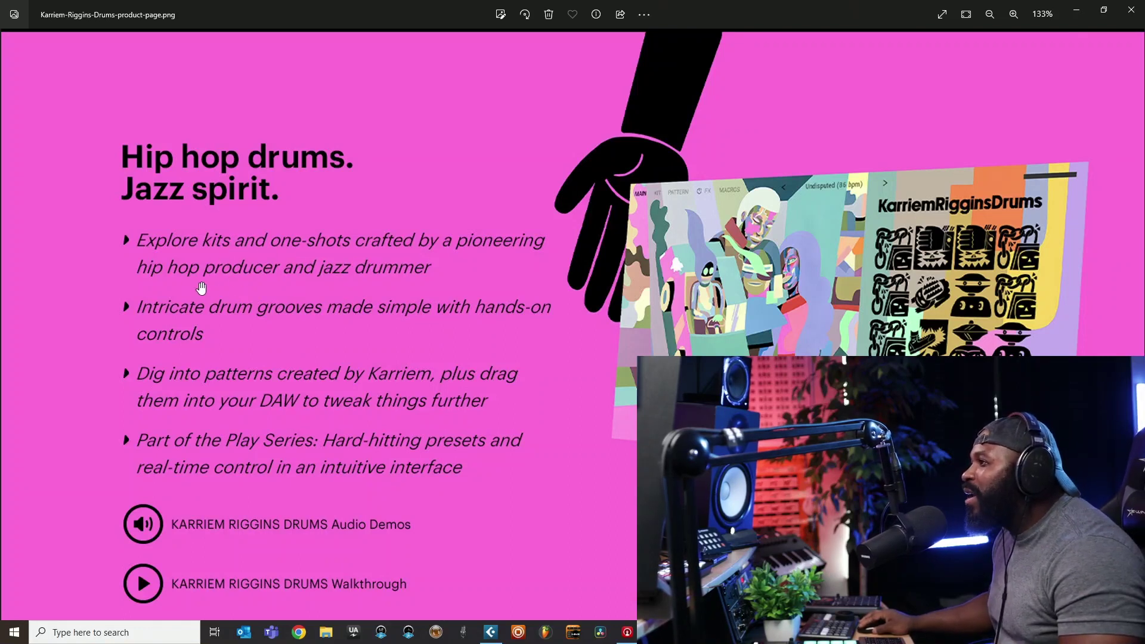
- Pan to the Audio Demos and Walkthrough links and the Off-the-grid section below them
{"action": "left_click_drag", "start_coordinate": [322, 299], "coordinate": [179, 217]}
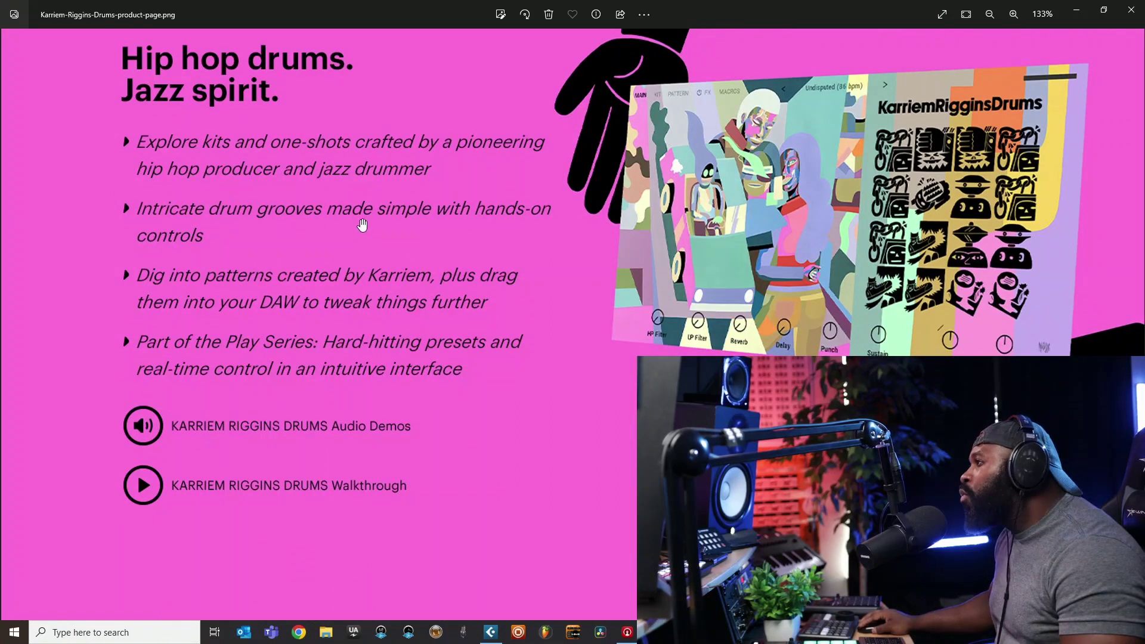
{"action": "left_click_drag", "start_coordinate": [283, 249], "coordinate": [288, 212]}
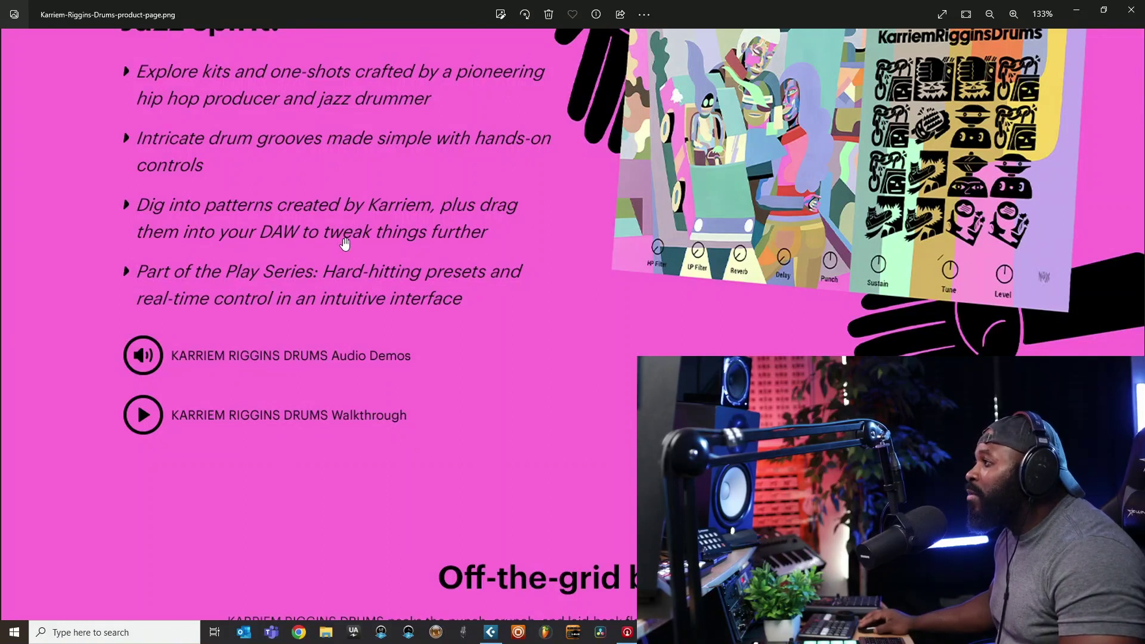
{"action": "scroll", "coordinate": [336, 273], "scroll_direction": "down", "scroll_amount": 1}
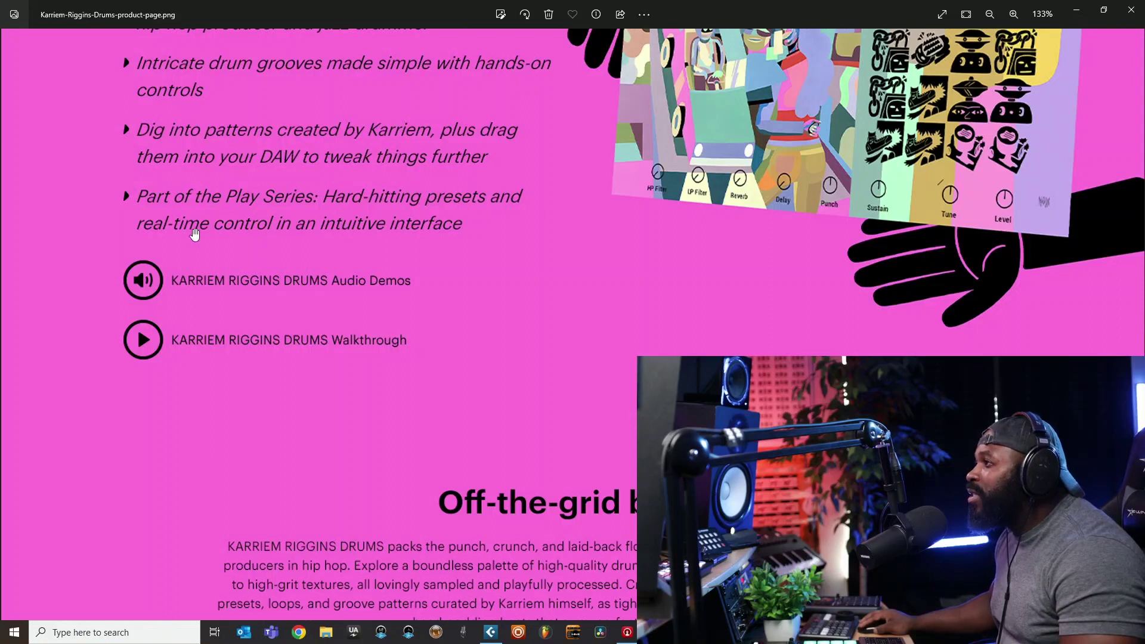
{"action": "scroll", "coordinate": [376, 251], "scroll_direction": "down", "scroll_amount": 2}
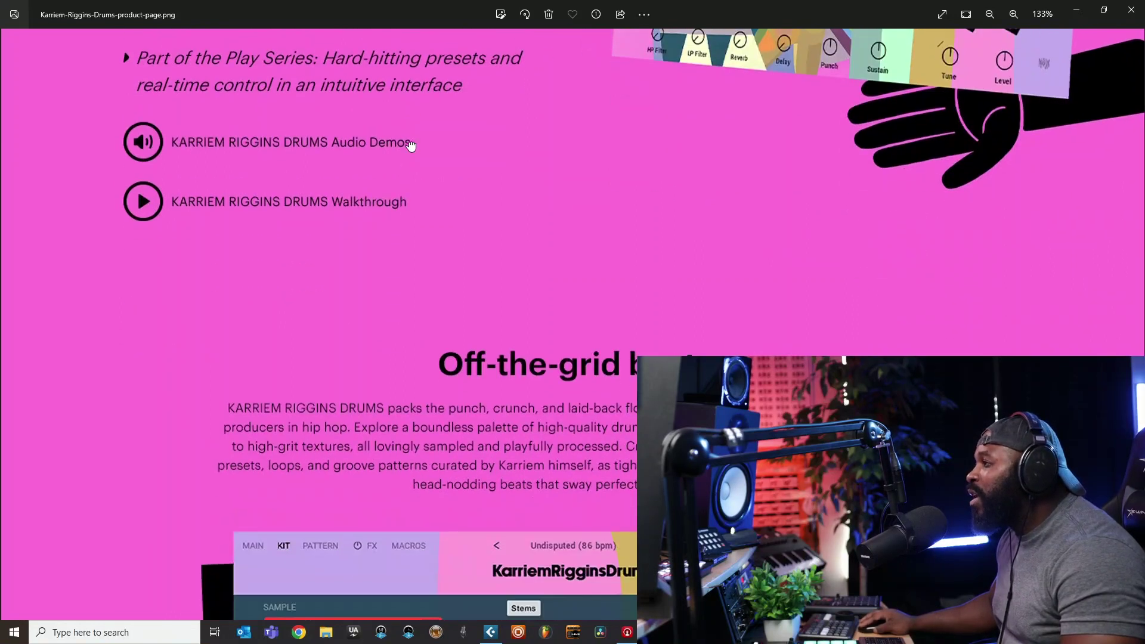
- Scroll down to the Off-the-grid beats paragraph and the Kit page screenshot with its caption
{"action": "scroll", "coordinate": [501, 310], "scroll_direction": "down", "scroll_amount": 1}
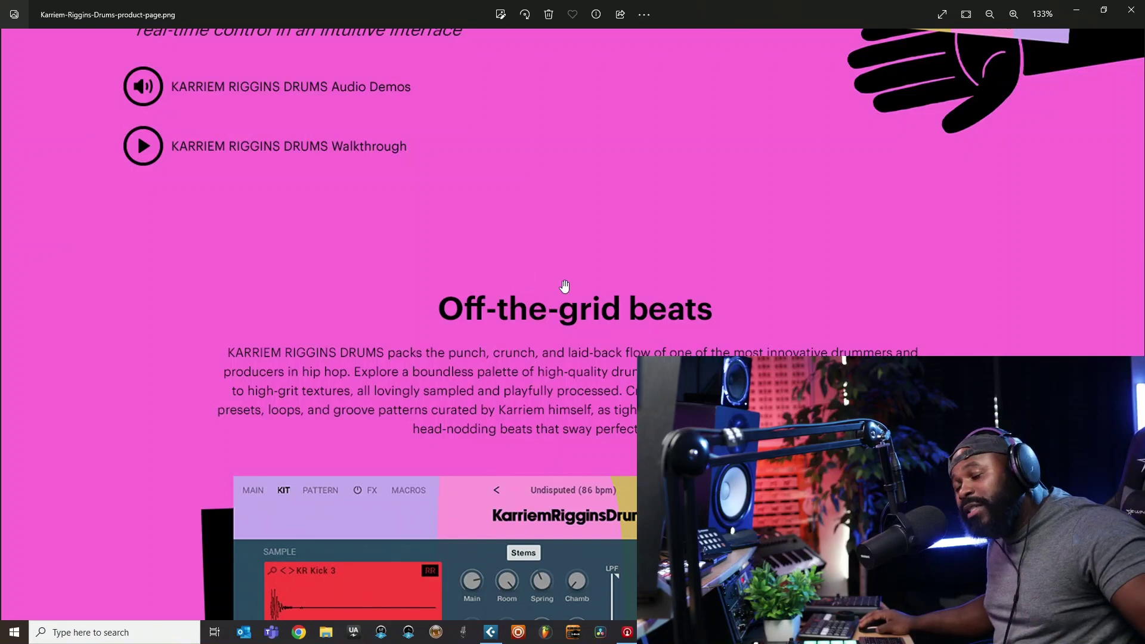
{"action": "scroll", "coordinate": [537, 269], "scroll_direction": "down", "scroll_amount": 1}
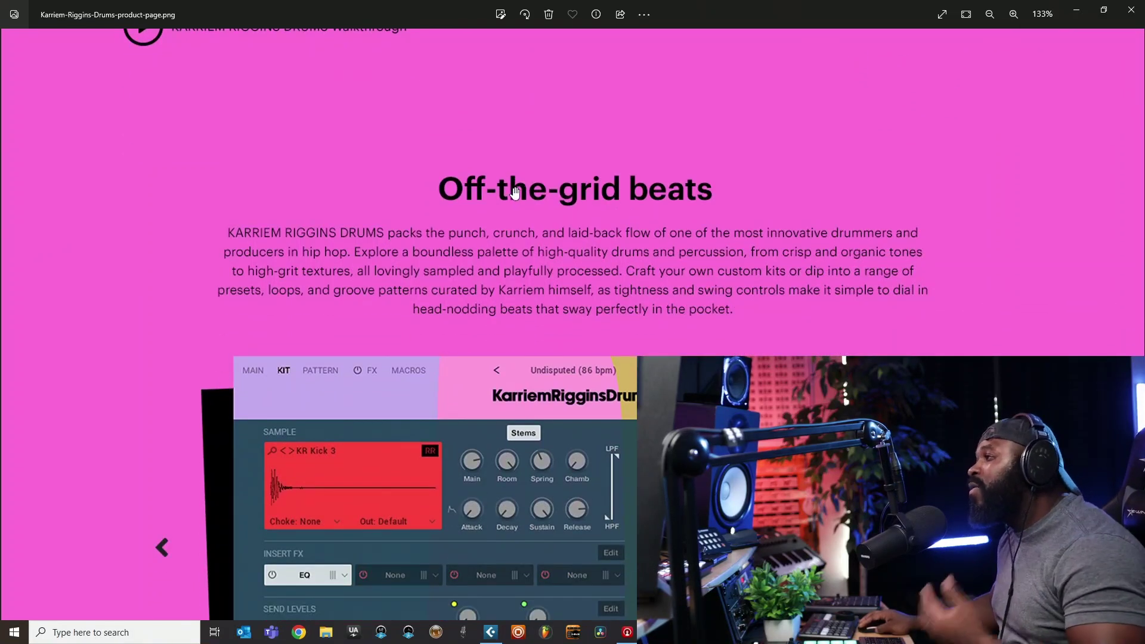
{"action": "scroll", "coordinate": [519, 179], "scroll_direction": "down", "scroll_amount": 1}
{"action": "scroll", "coordinate": [541, 336], "scroll_direction": "down", "scroll_amount": 1}
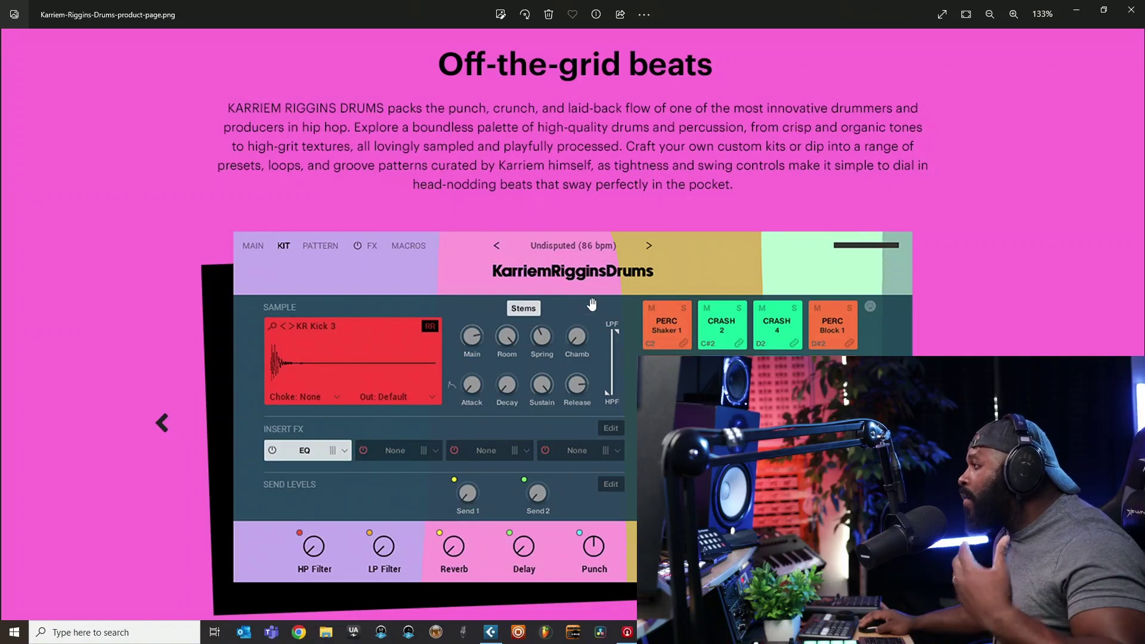
{"action": "scroll", "coordinate": [617, 292], "scroll_direction": "down", "scroll_amount": 1}
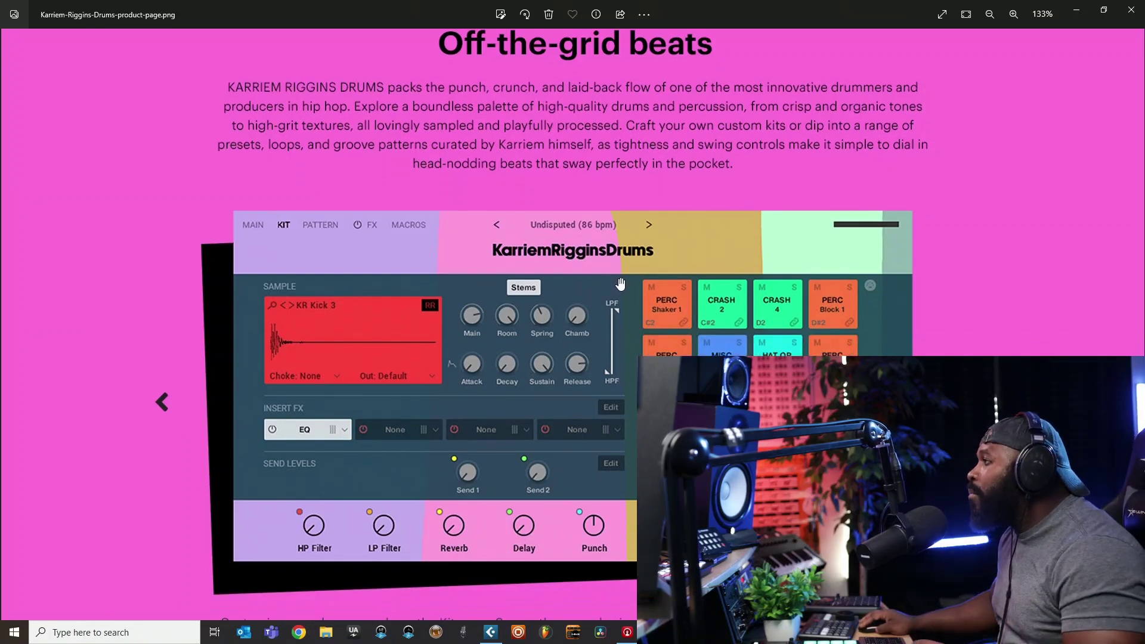
{"action": "scroll", "coordinate": [518, 289], "scroll_direction": "up", "scroll_amount": 1}
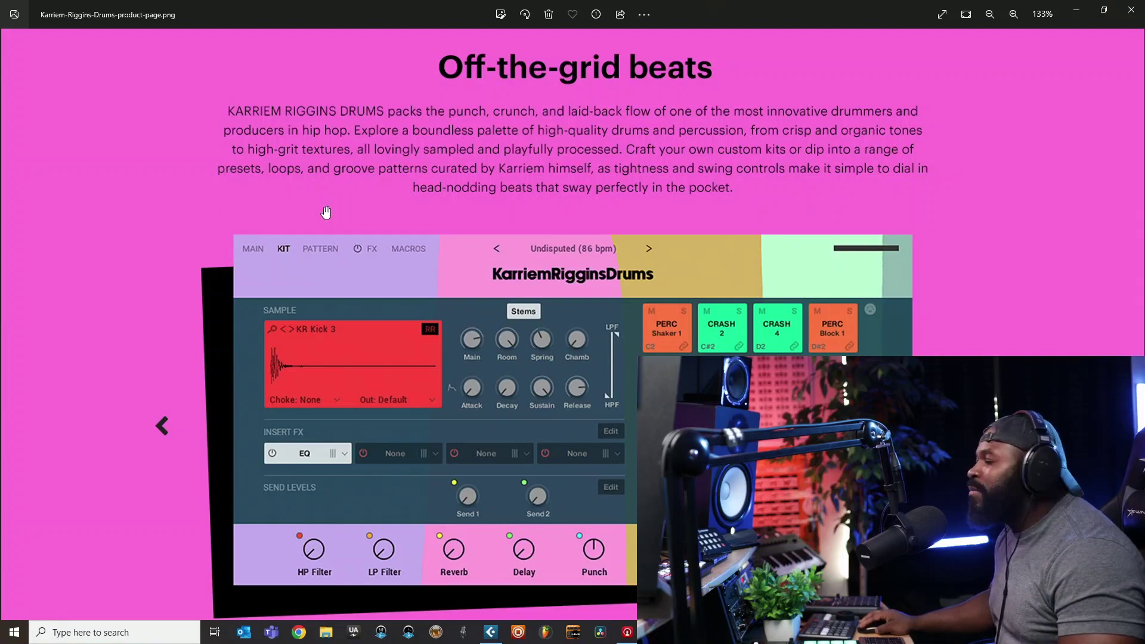
{"action": "scroll", "coordinate": [555, 305], "scroll_direction": "down", "scroll_amount": 3}
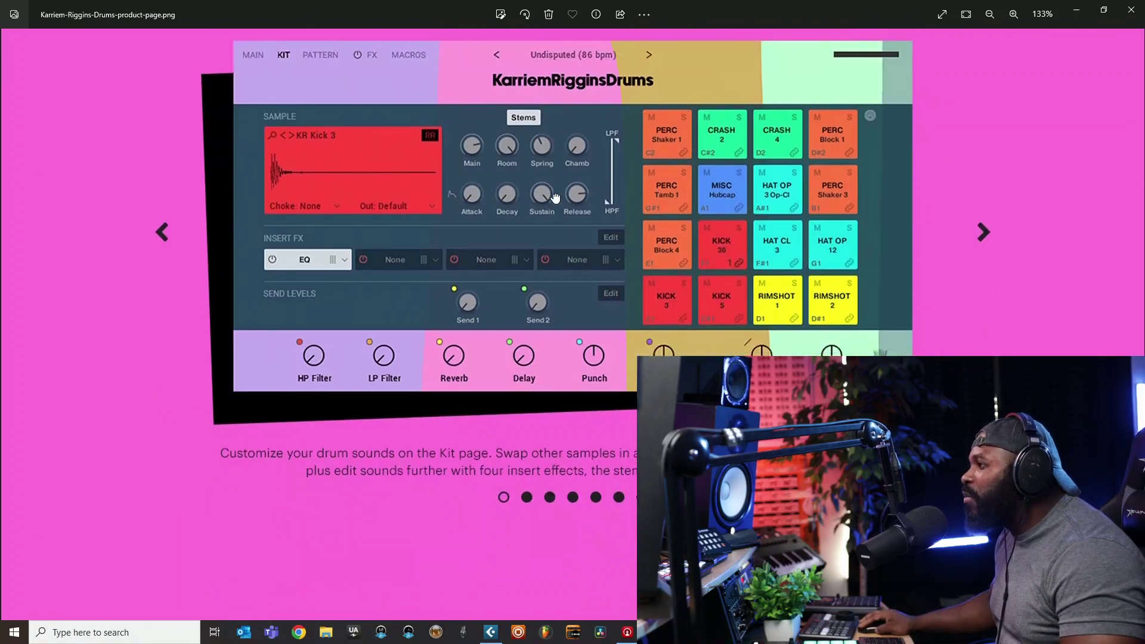
{"action": "scroll", "coordinate": [556, 198], "scroll_direction": "down", "scroll_amount": 3}
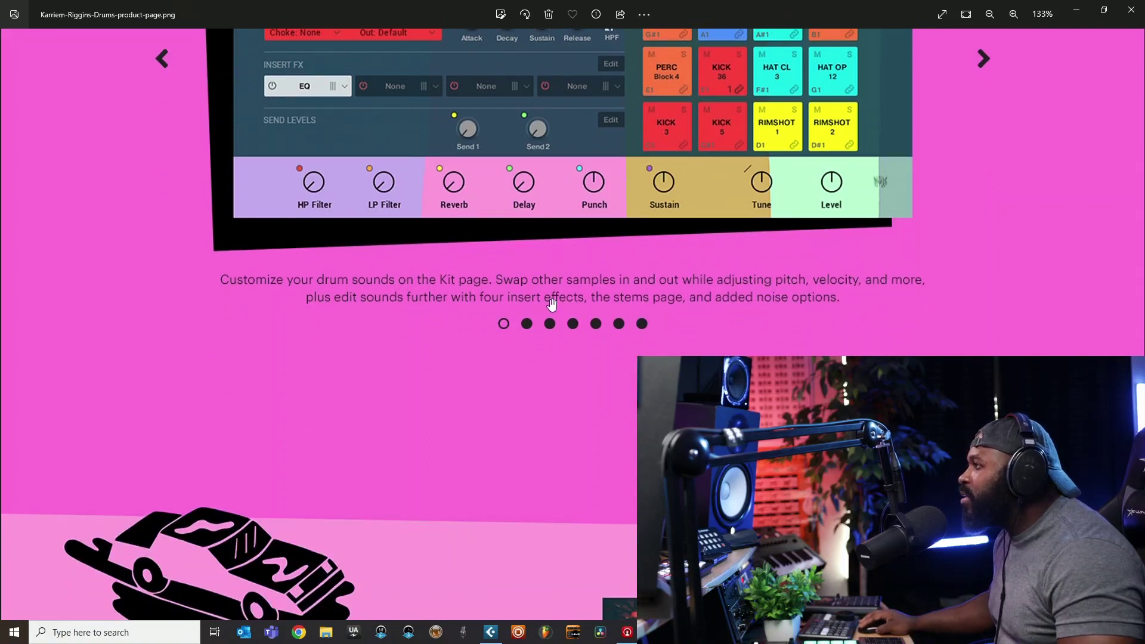
{"action": "scroll", "coordinate": [588, 373], "scroll_direction": "down", "scroll_amount": 6}
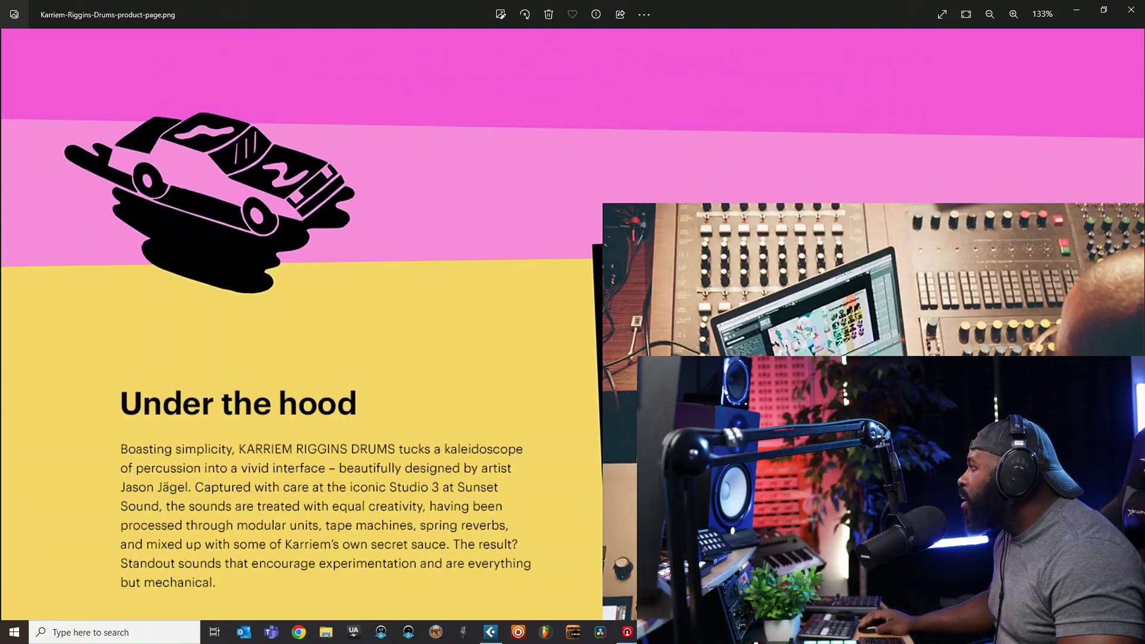
{"action": "scroll", "coordinate": [519, 414], "scroll_direction": "down", "scroll_amount": 2}
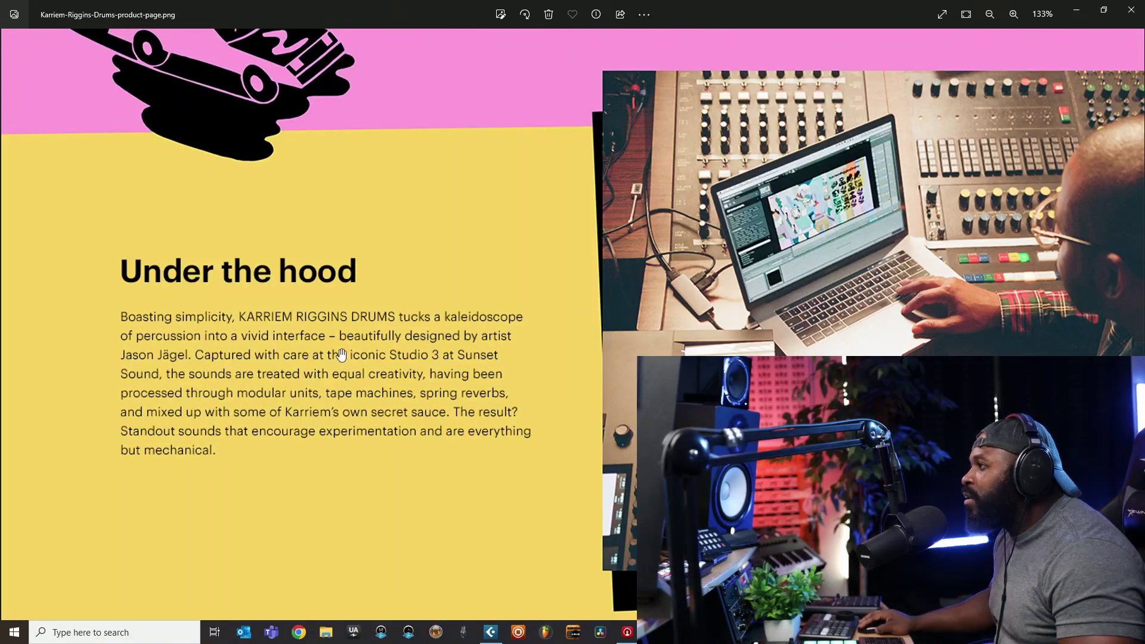
{"action": "scroll", "coordinate": [358, 382], "scroll_direction": "down", "scroll_amount": 1}
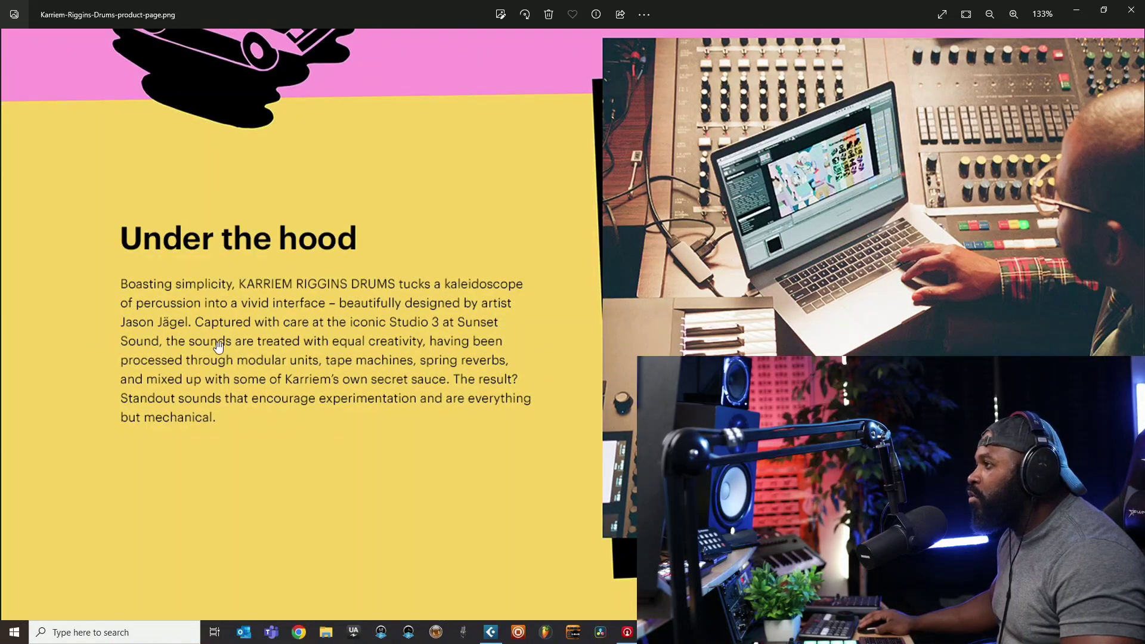
{"action": "scroll", "coordinate": [307, 418], "scroll_direction": "down", "scroll_amount": 4}
{"action": "left_click_drag", "start_coordinate": [406, 434], "coordinate": [408, 462]}
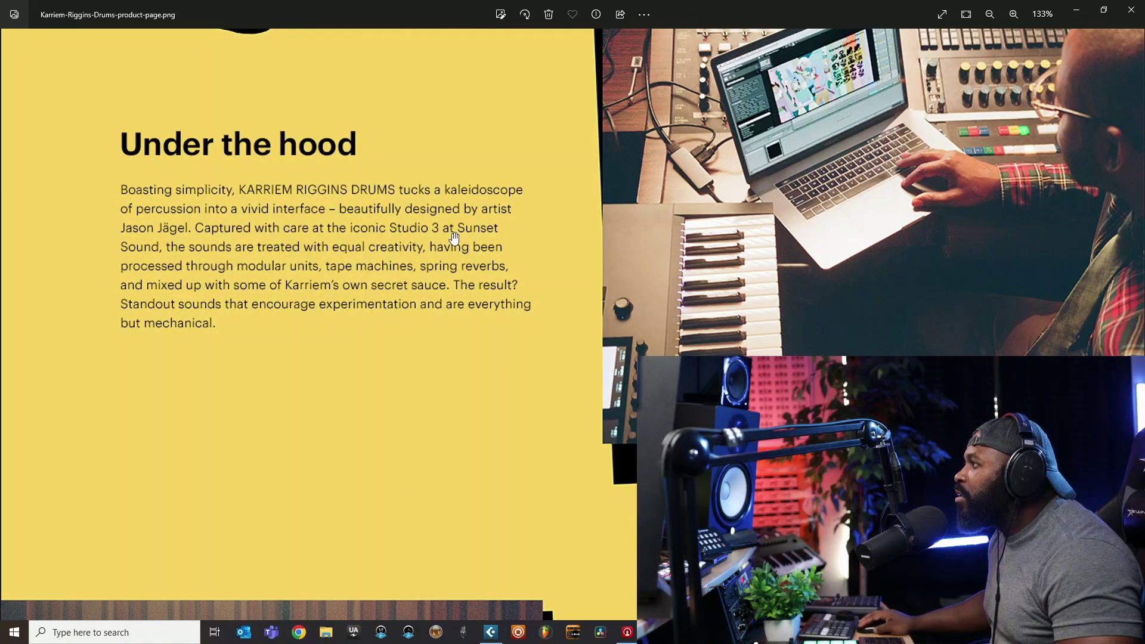
{"action": "scroll", "coordinate": [483, 427], "scroll_direction": "down", "scroll_amount": 2}
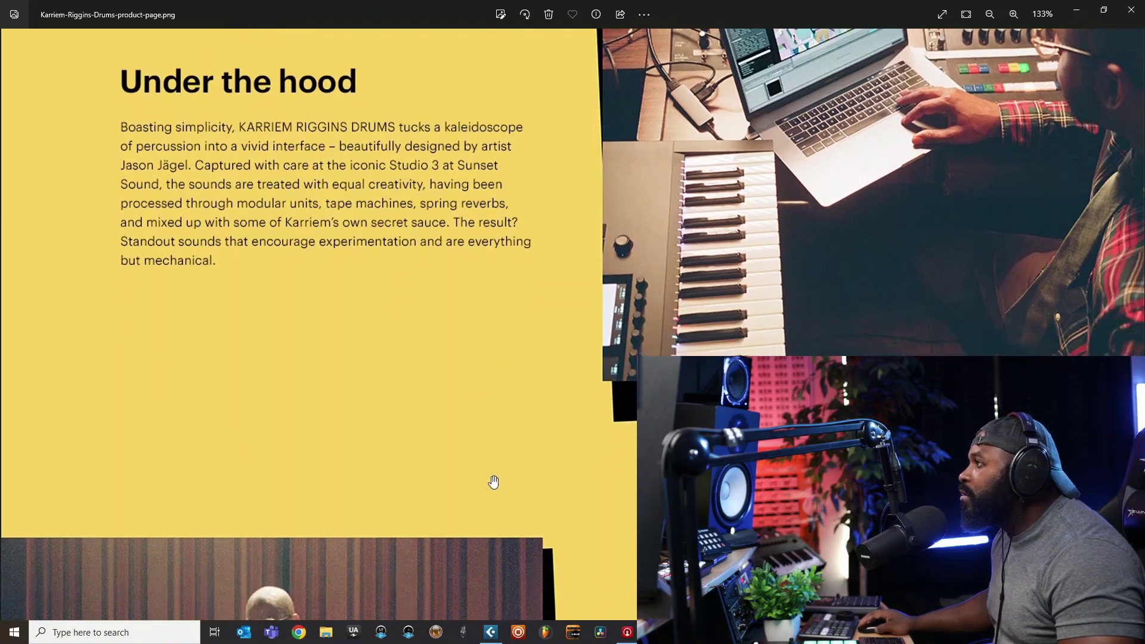
{"action": "scroll", "coordinate": [494, 482], "scroll_direction": "down", "scroll_amount": 6}
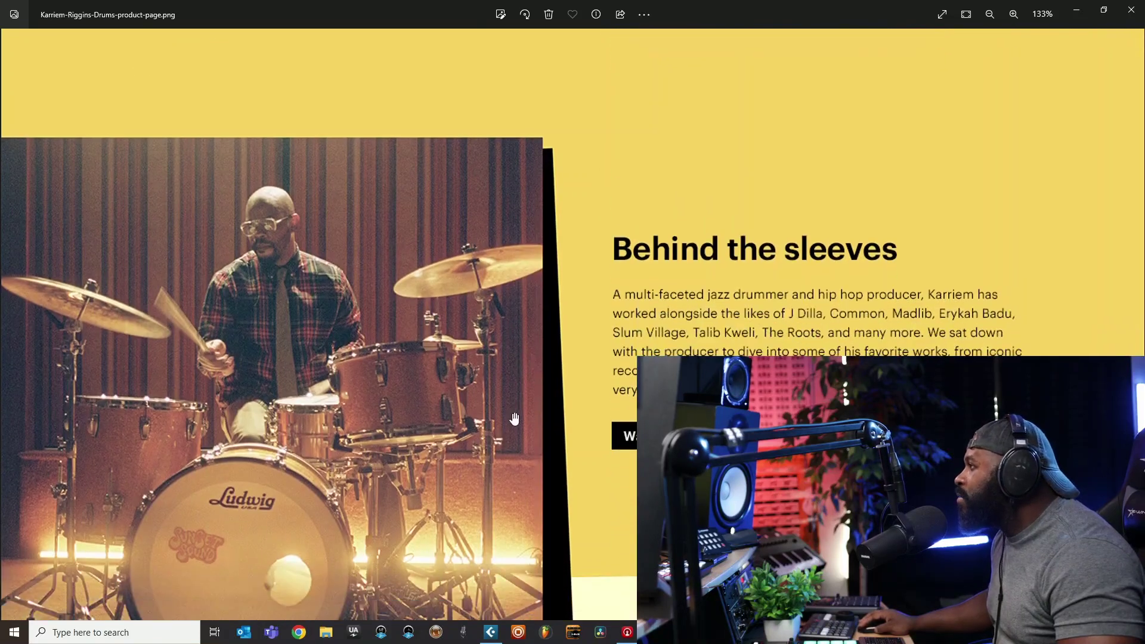
{"action": "scroll", "coordinate": [515, 419], "scroll_direction": "down", "scroll_amount": 2}
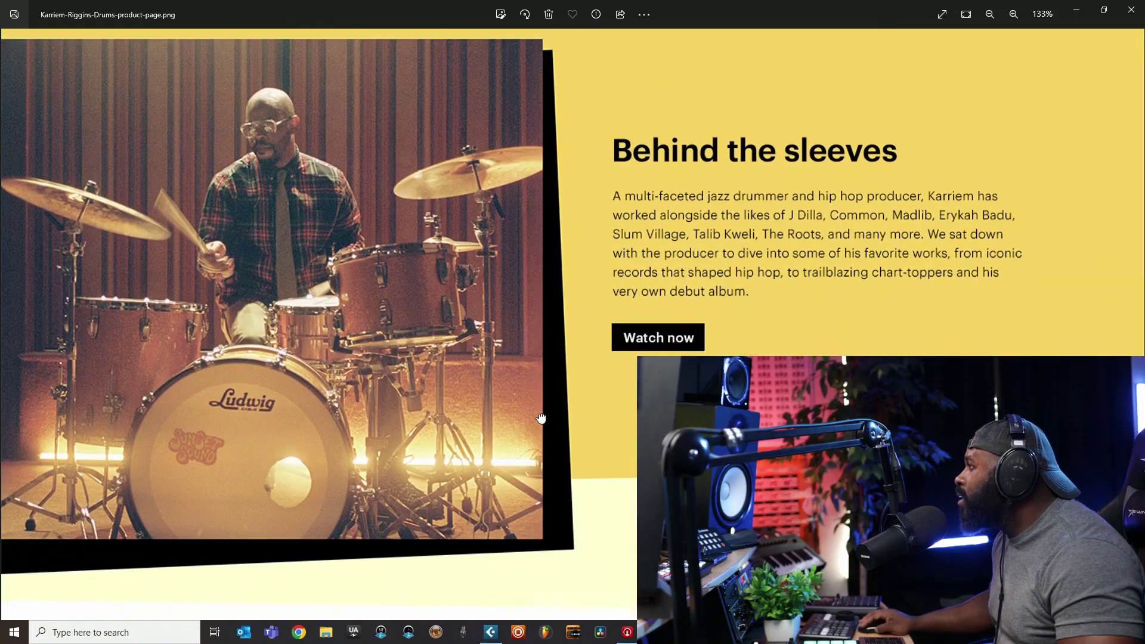
{"action": "scroll", "coordinate": [541, 419], "scroll_direction": "down", "scroll_amount": 1}
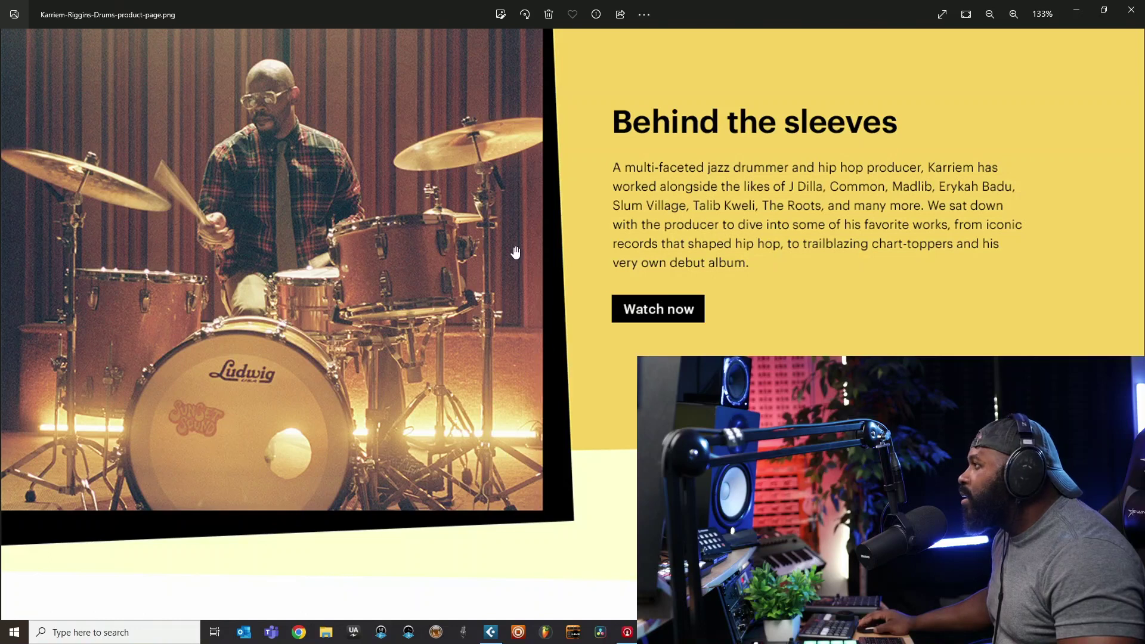
{"action": "left_click_drag", "start_coordinate": [516, 253], "coordinate": [515, 353]}
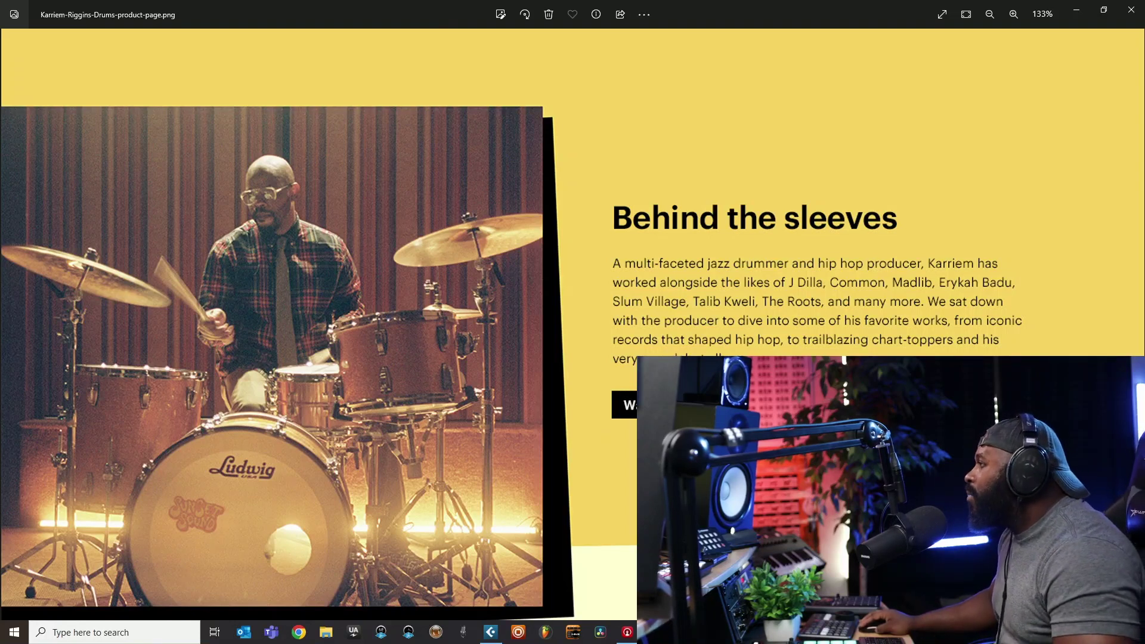
{"action": "scroll", "coordinate": [734, 338], "scroll_direction": "up", "scroll_amount": 1}
{"action": "scroll", "coordinate": [733, 338], "scroll_direction": "down", "scroll_amount": 3}
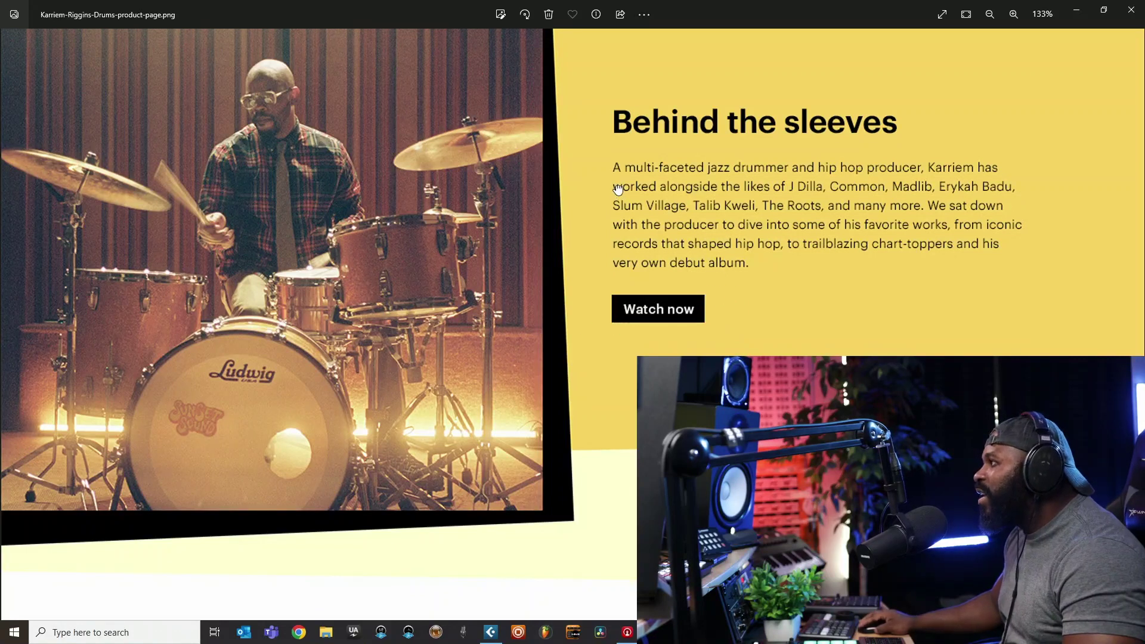
{"action": "scroll", "coordinate": [618, 190], "scroll_direction": "up", "scroll_amount": 10}
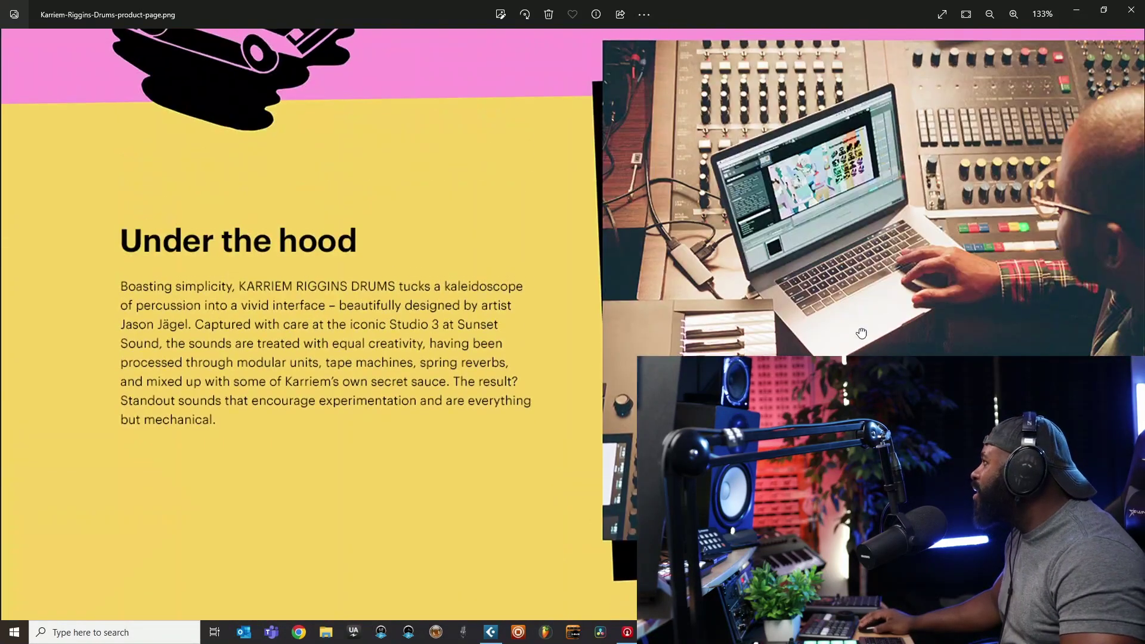
{"action": "scroll", "coordinate": [861, 332], "scroll_direction": "up", "scroll_amount": 10}
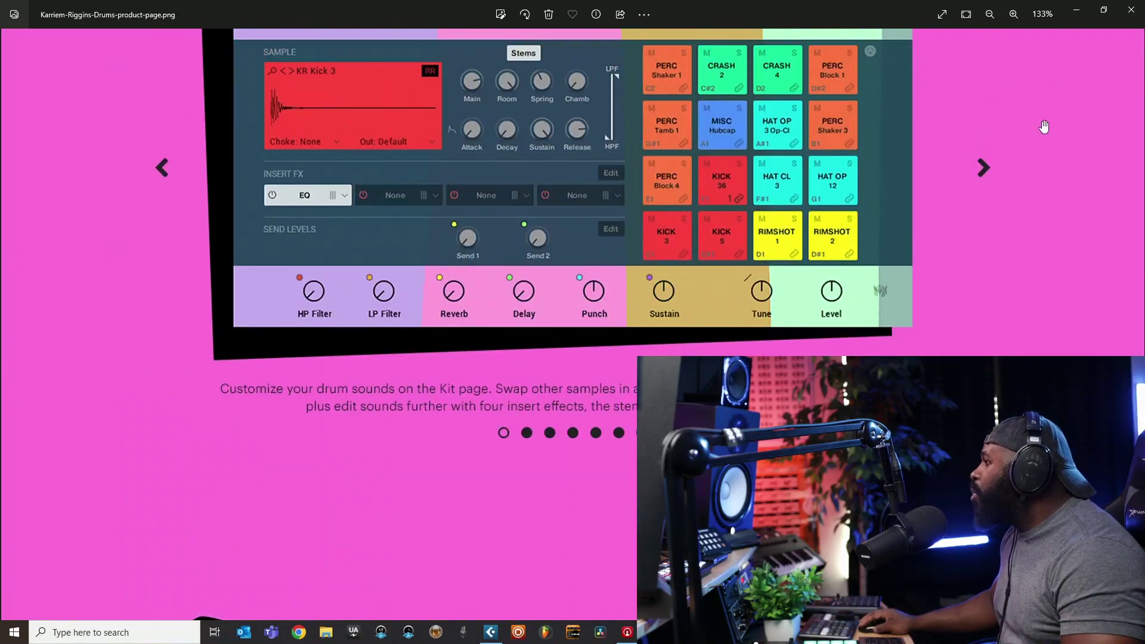
- Minimize Photos and reposition the Komplete Kontrol window showing Karriem Riggins Drums
{"action": "left_click", "coordinate": [1076, 15]}
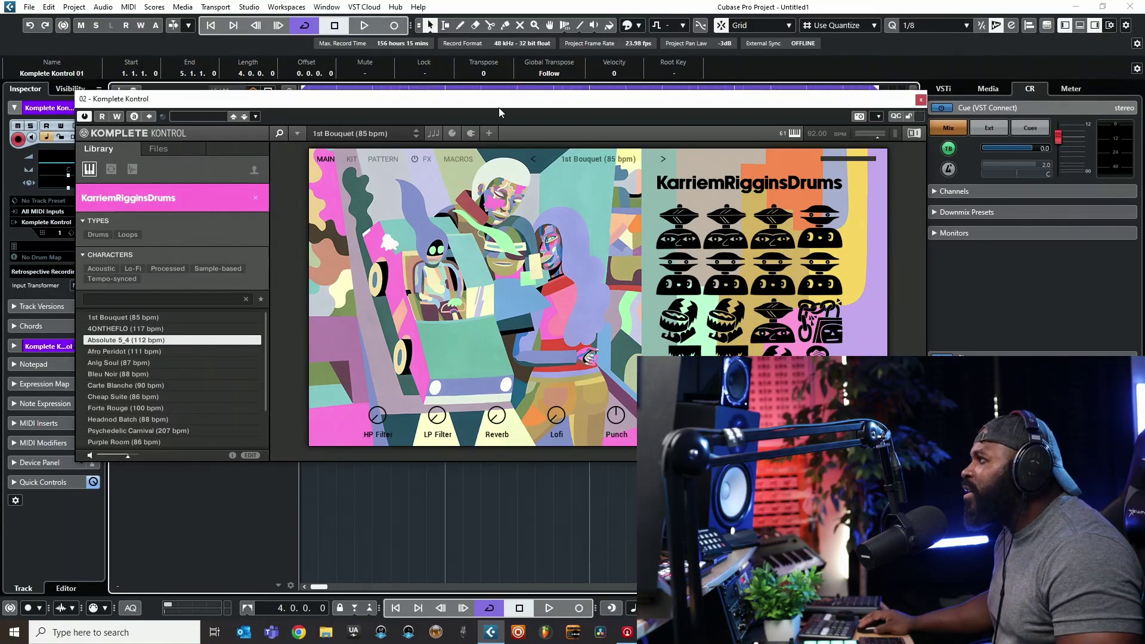
{"action": "left_click_drag", "start_coordinate": [499, 108], "coordinate": [524, 106]}
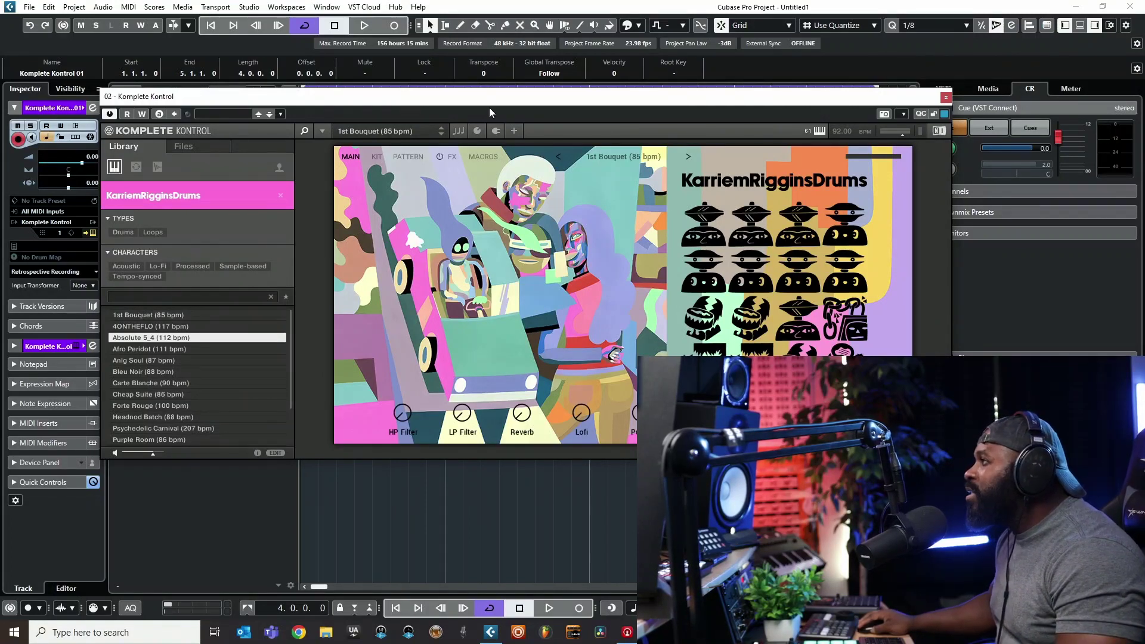
{"action": "left_click_drag", "start_coordinate": [491, 101], "coordinate": [448, 86]}
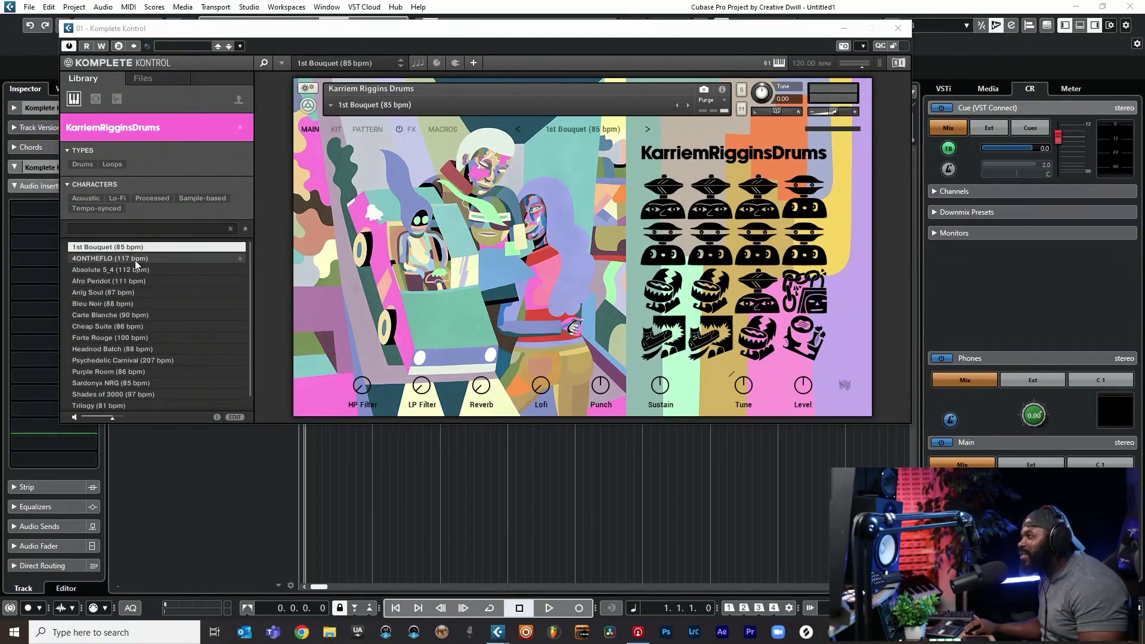
- Try Afro Peridot, return to 1st Bouquet, then preview 4ONTHEFLO (117 bpm) and Absolute 5_4
{"action": "left_click", "coordinate": [114, 281]}
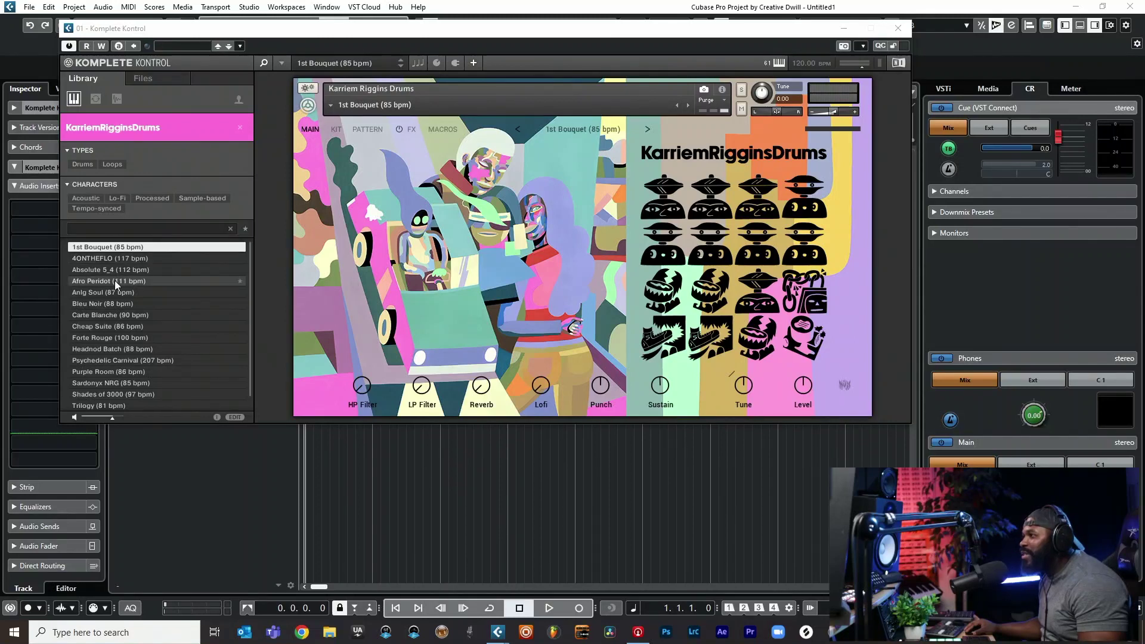
{"action": "left_click", "coordinate": [123, 249]}
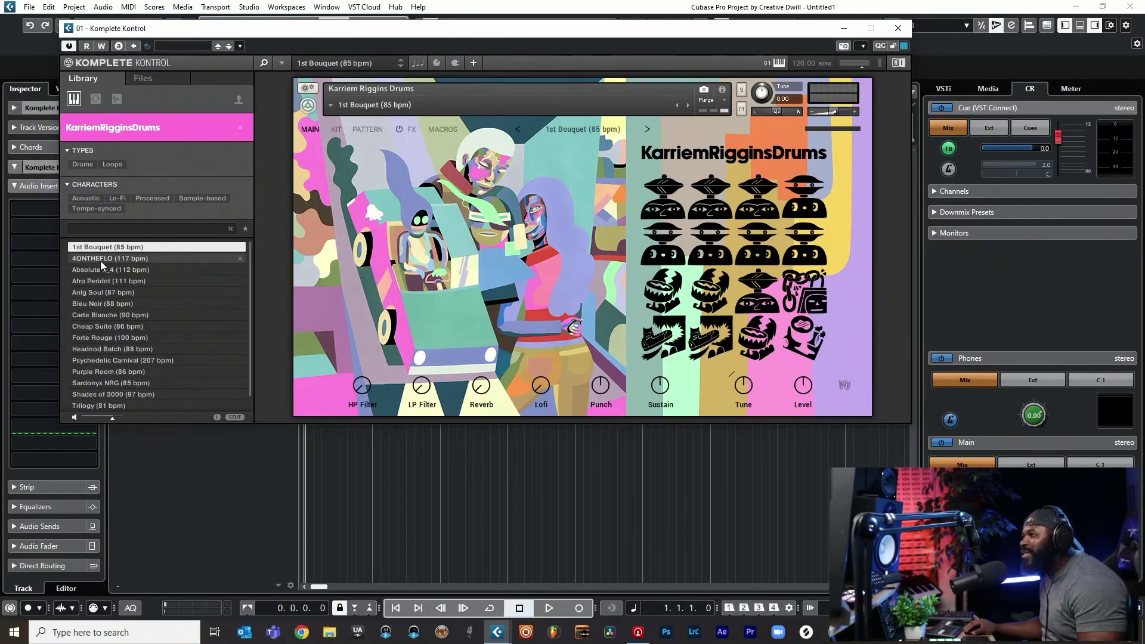
{"action": "left_click", "coordinate": [100, 260]}
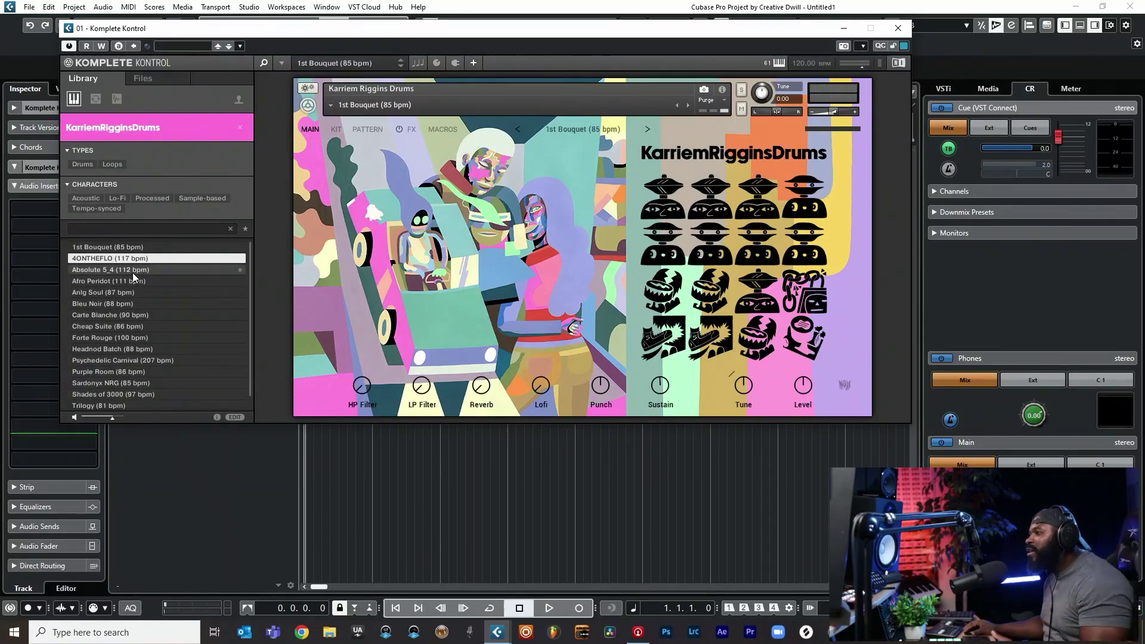
{"action": "left_click", "coordinate": [132, 271]}
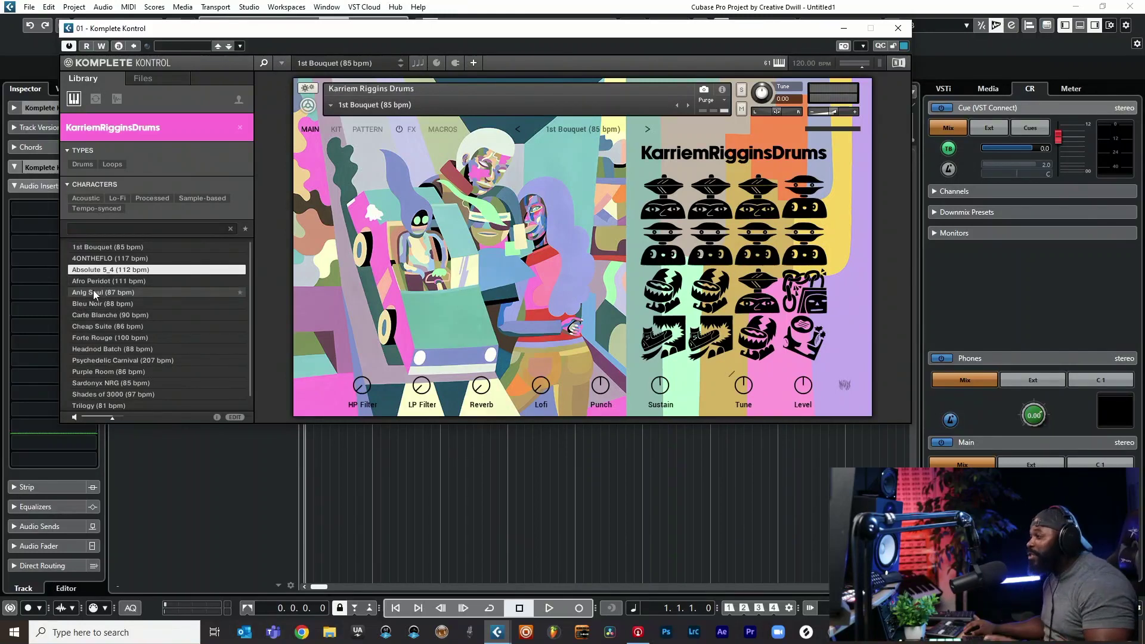
- Preview the Afro Peridot, Anlg Soul, Bleu Noir and Carte Blanche presets
{"action": "scroll", "coordinate": [101, 284], "scroll_direction": "down", "scroll_amount": 1}
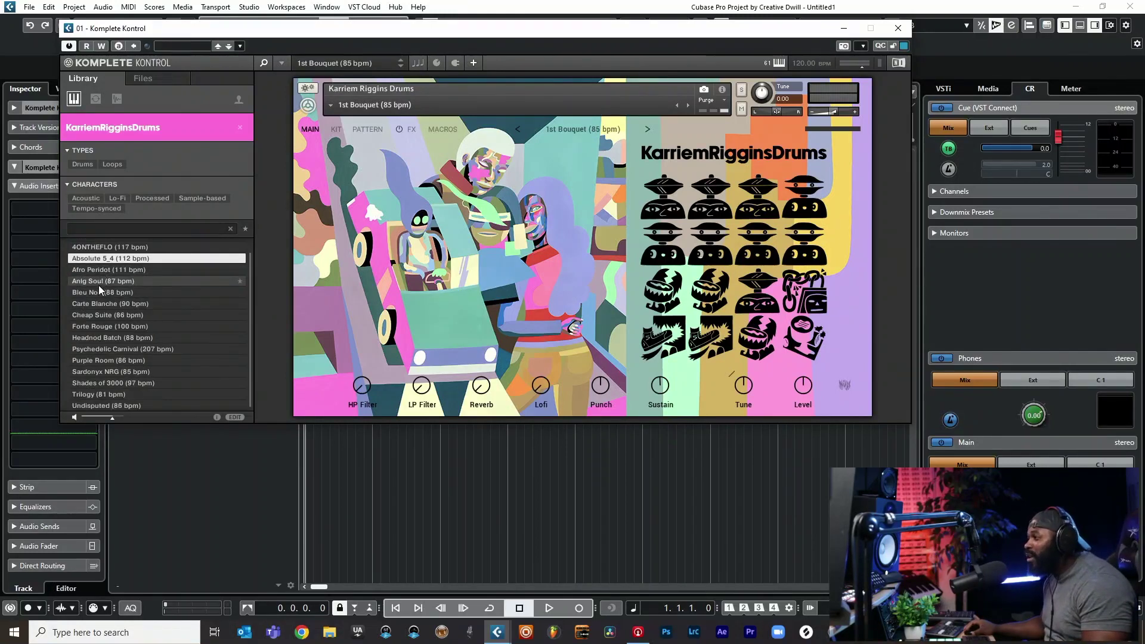
{"action": "scroll", "coordinate": [98, 285], "scroll_direction": "up", "scroll_amount": 1}
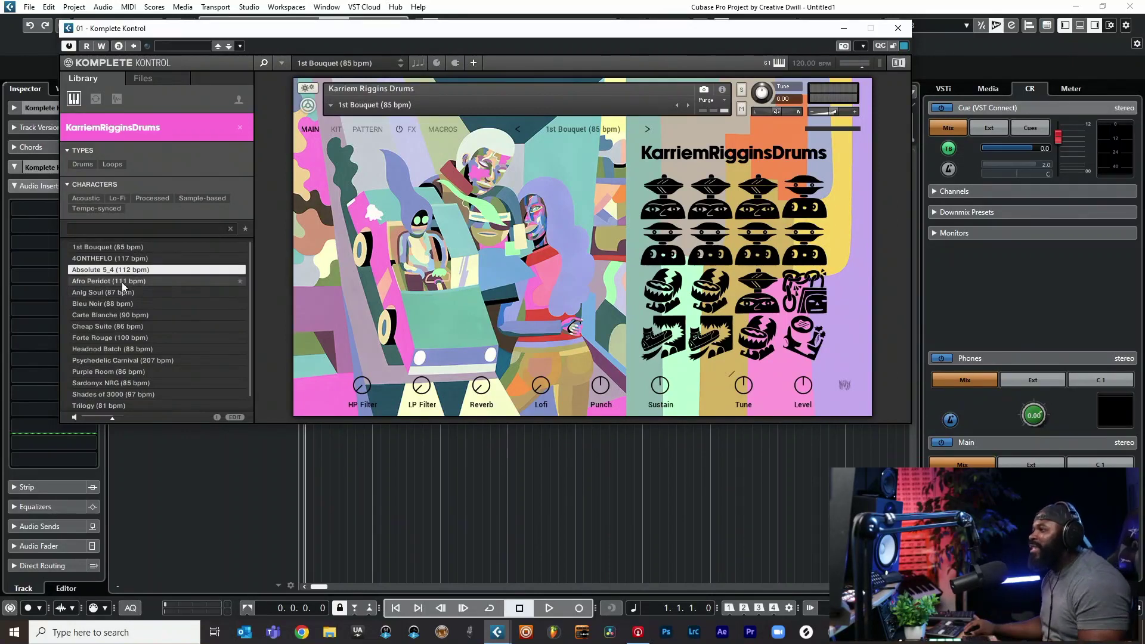
{"action": "left_click", "coordinate": [112, 281]}
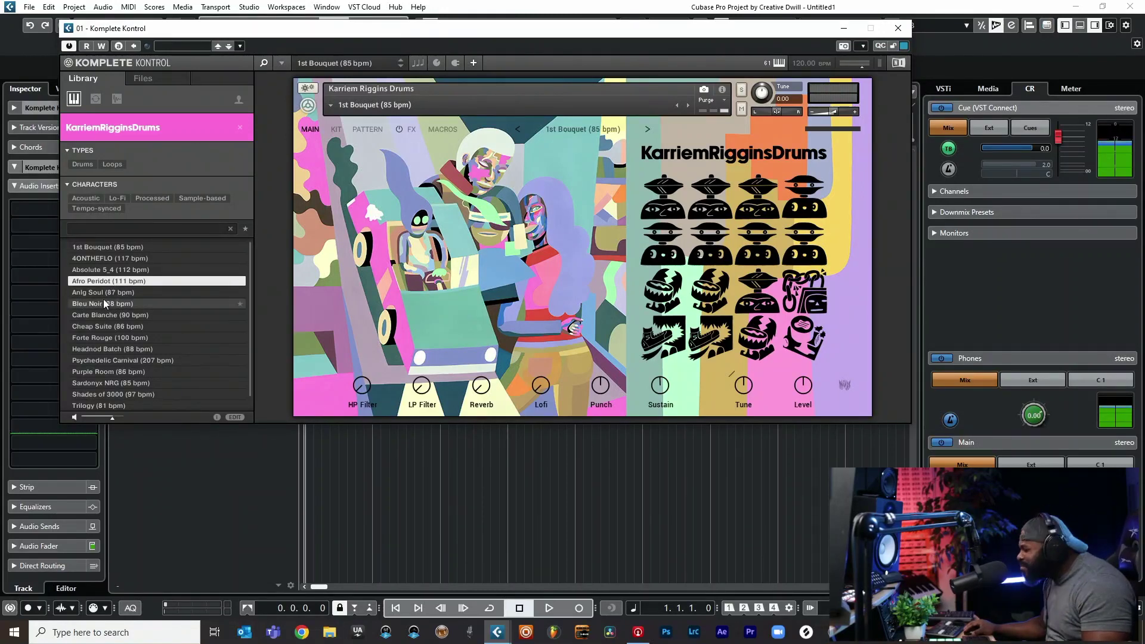
{"action": "left_click", "coordinate": [101, 292]}
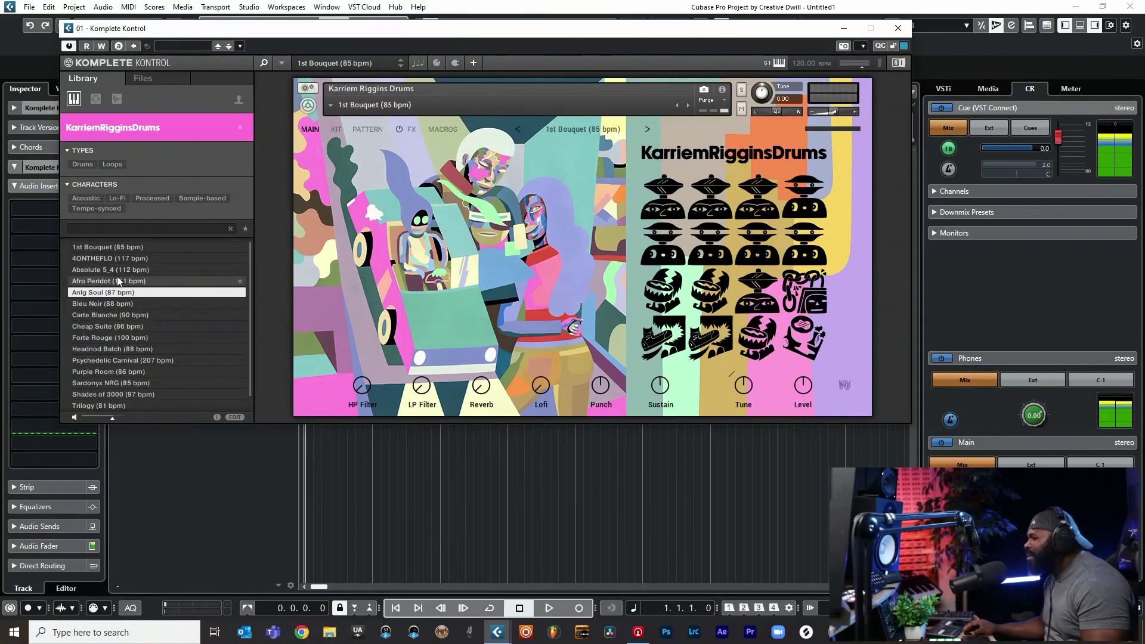
{"action": "left_click", "coordinate": [99, 306]}
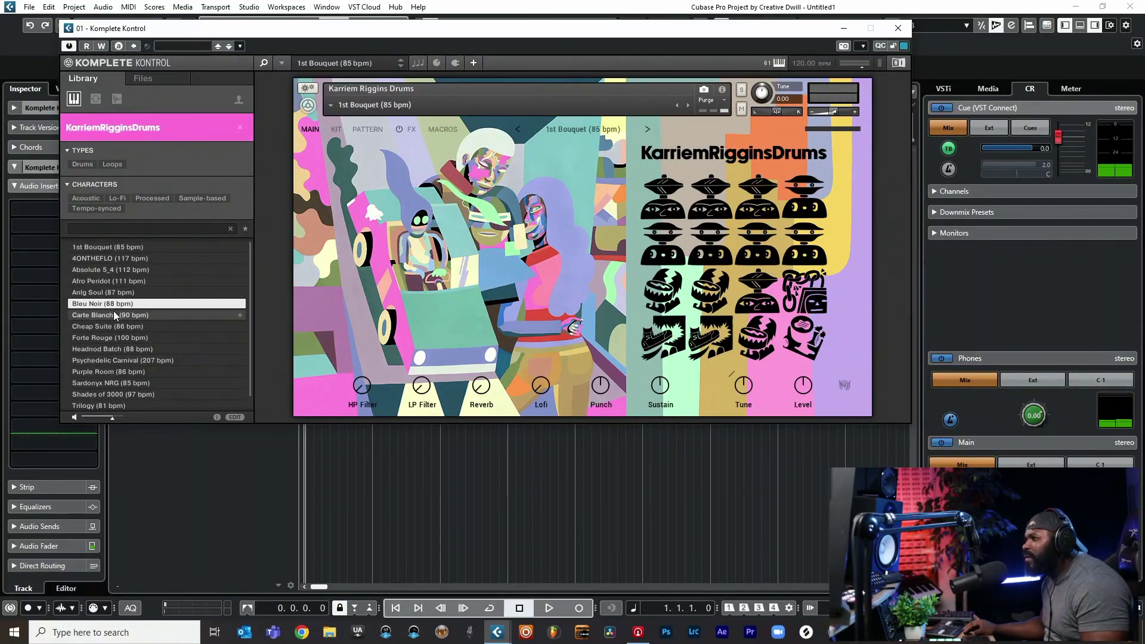
{"action": "left_click", "coordinate": [114, 312]}
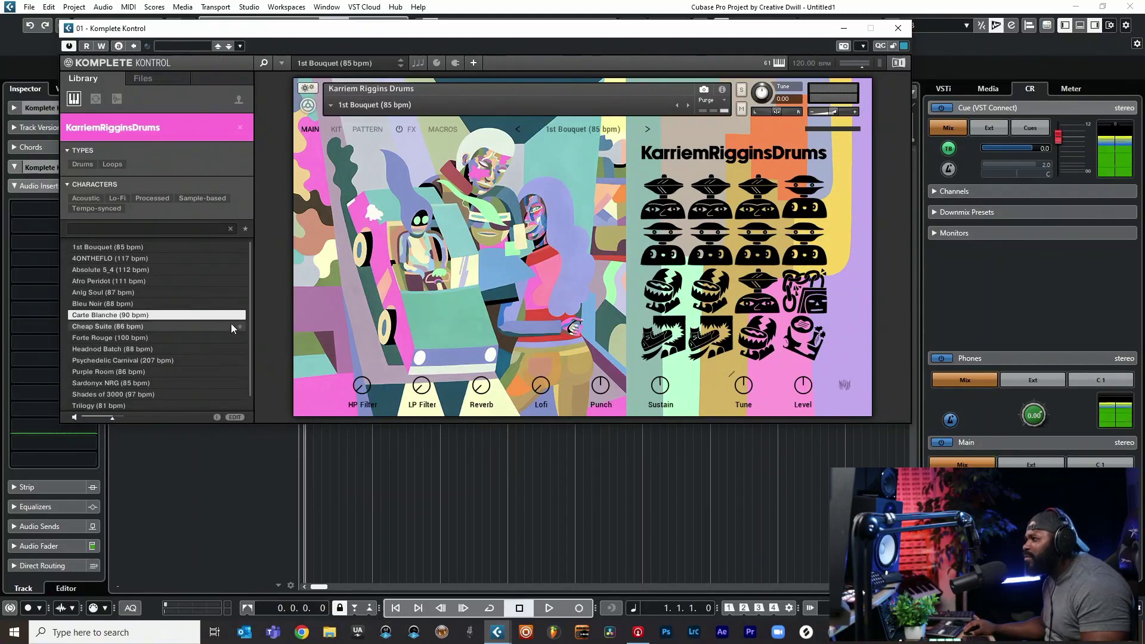
- Preview Cheap Suite, Forte Rouge, Headnod Batch, Psychedelic Carnival and Purple Room presets
{"action": "left_click", "coordinate": [96, 326]}
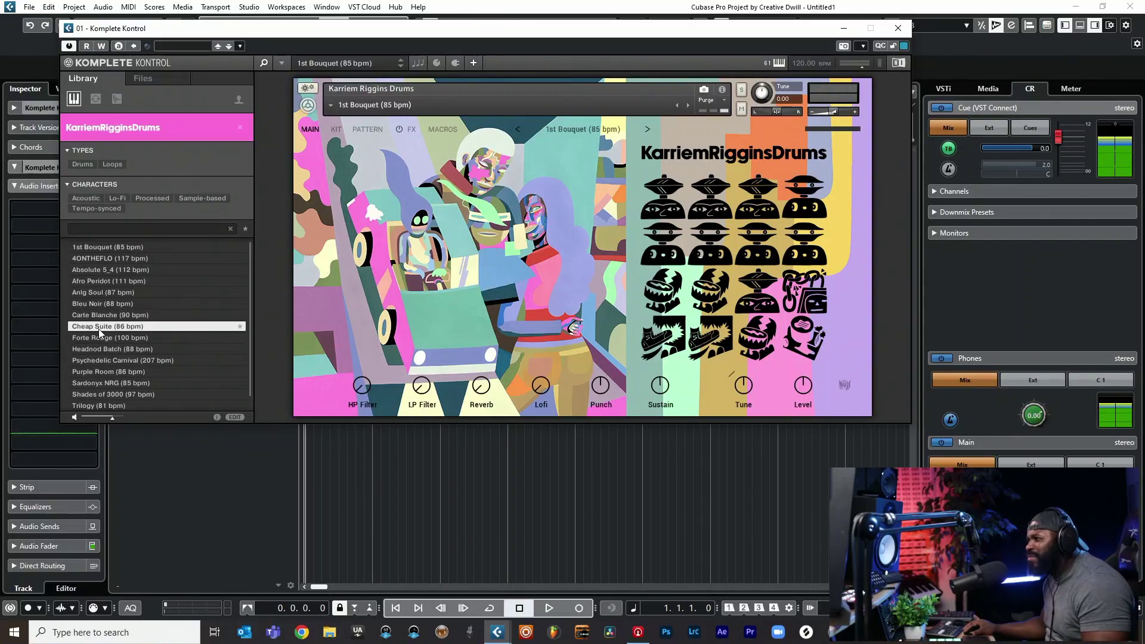
{"action": "left_click", "coordinate": [135, 337]}
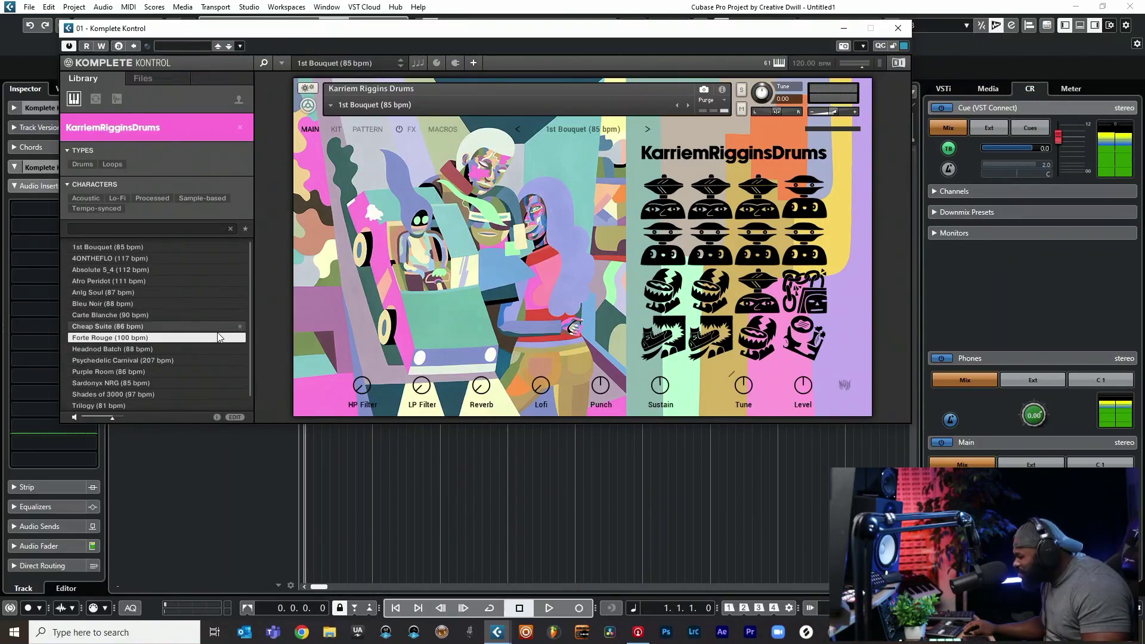
{"action": "left_click", "coordinate": [150, 351]}
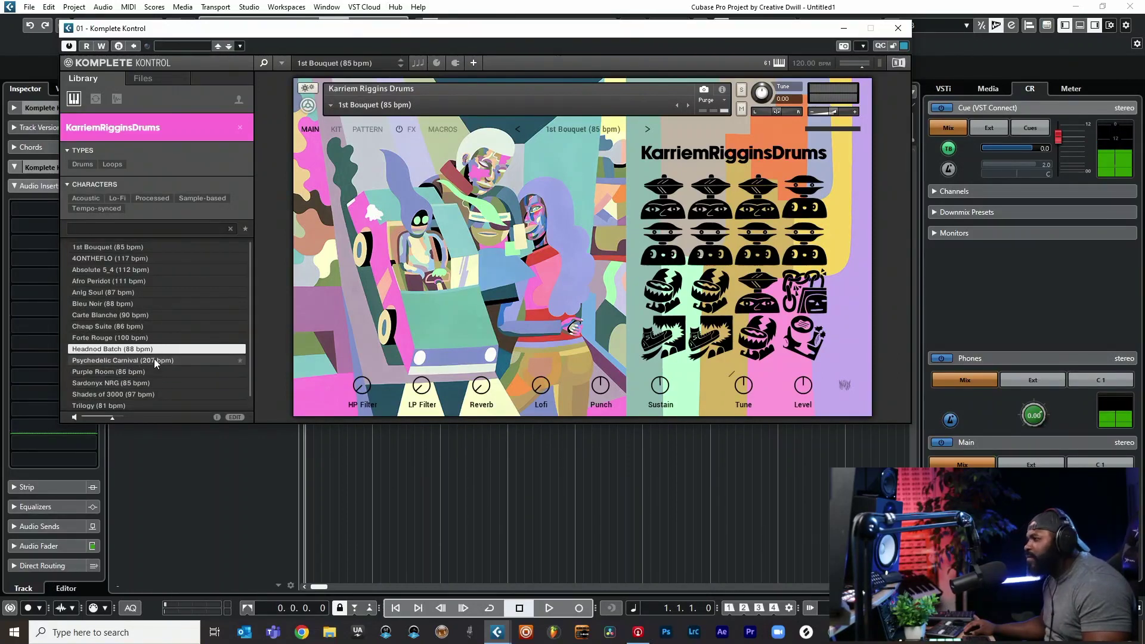
{"action": "left_click", "coordinate": [150, 360]}
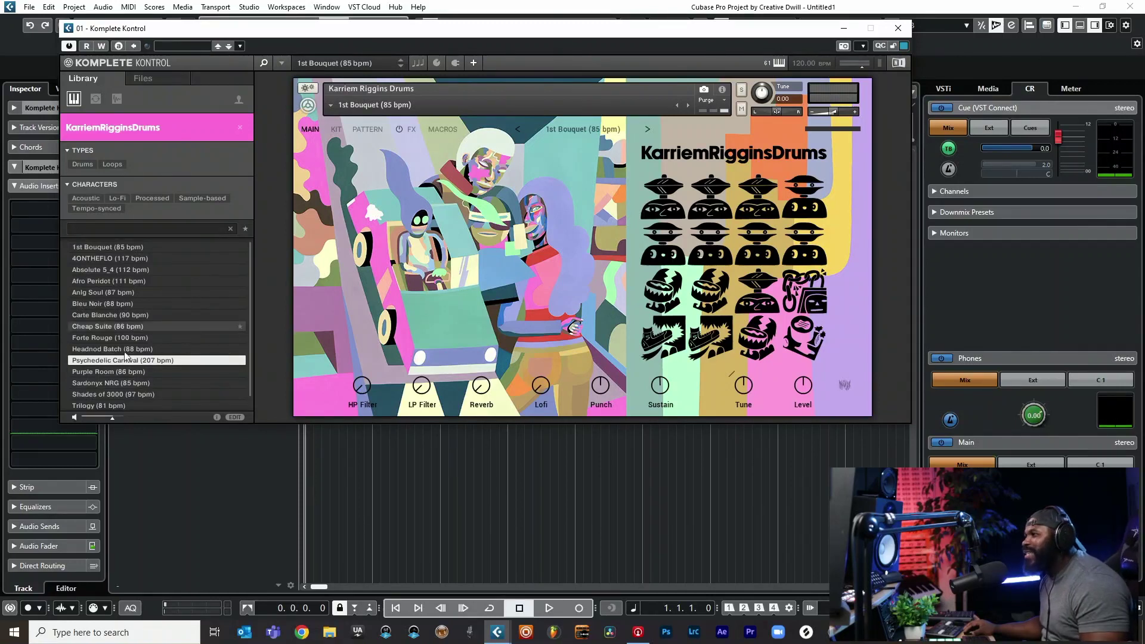
{"action": "left_click", "coordinate": [122, 371]}
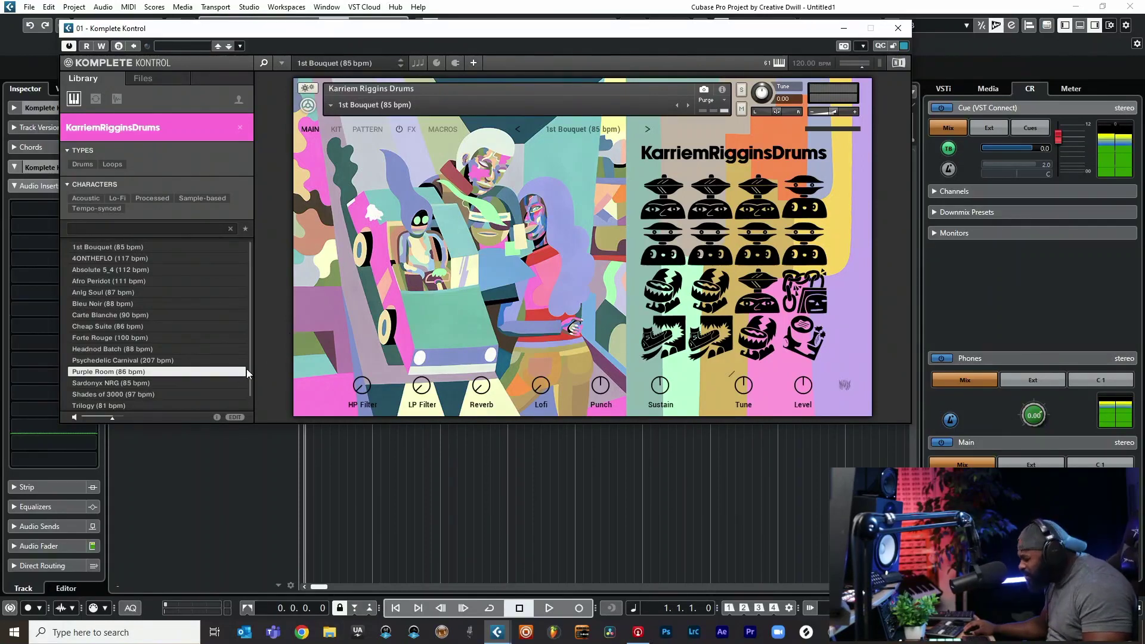
{"action": "scroll", "coordinate": [220, 373], "scroll_direction": "down", "scroll_amount": 1}
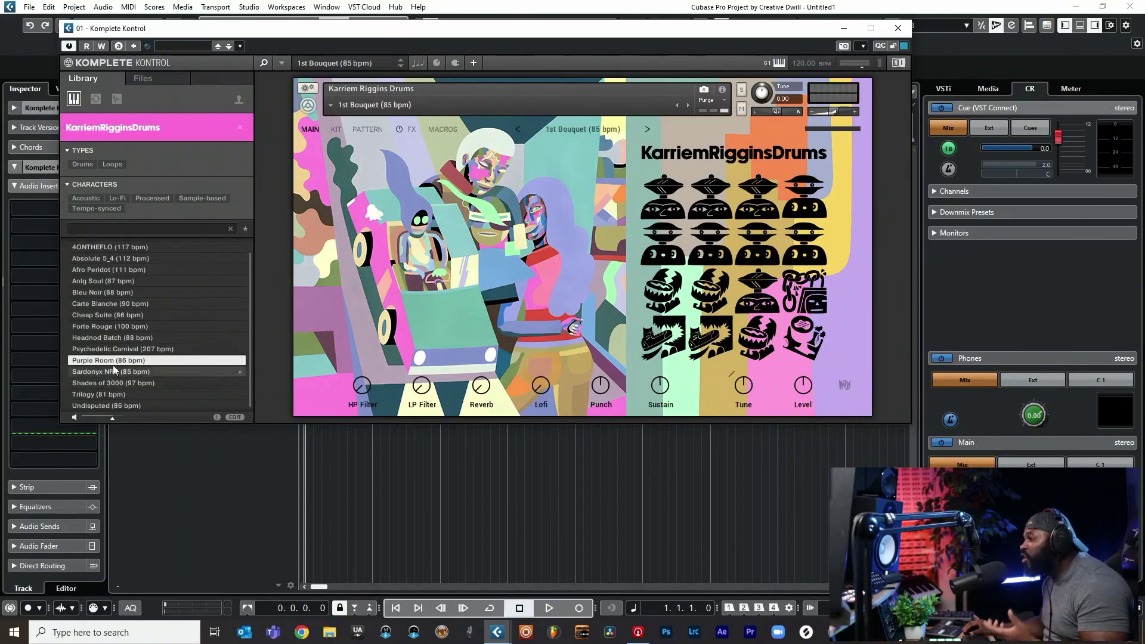
- Preview Sardonyx NRG, Shades of 3000, Trilogy and Undisputed, and star Undisputed as a favourite
{"action": "left_click", "coordinate": [106, 372]}
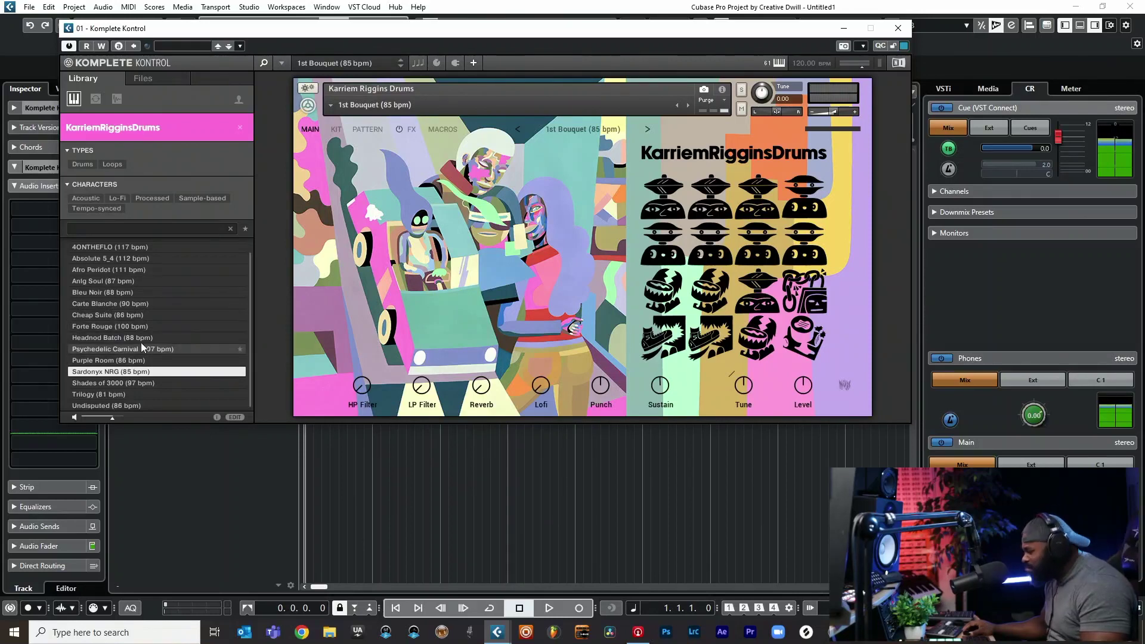
{"action": "left_click", "coordinate": [127, 385]}
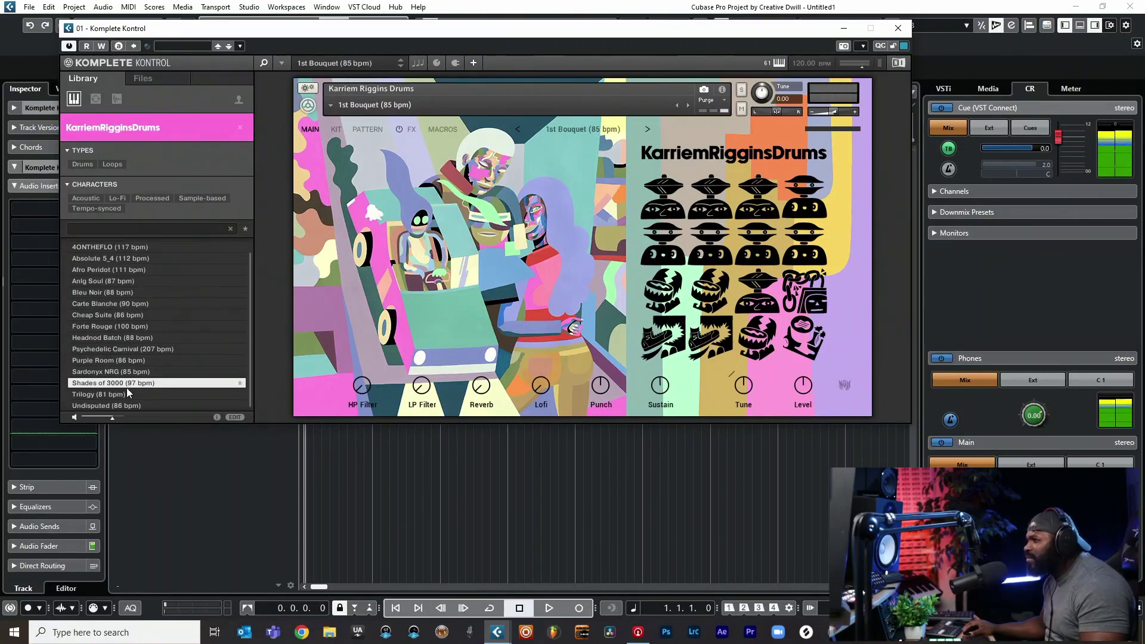
{"action": "left_click", "coordinate": [119, 396]}
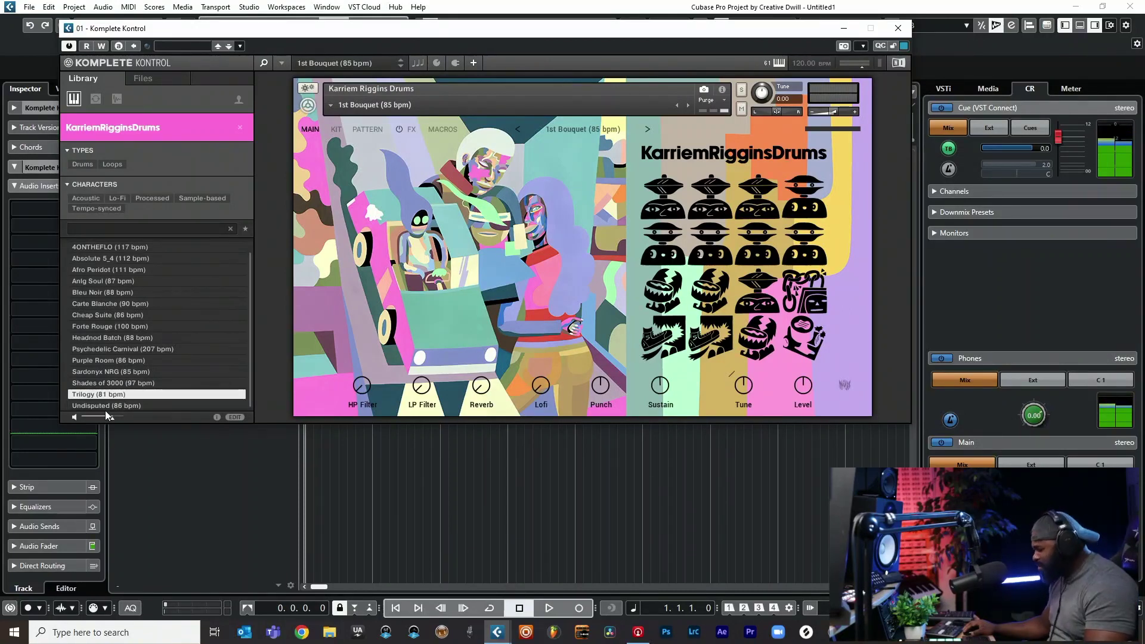
{"action": "left_click", "coordinate": [106, 405]}
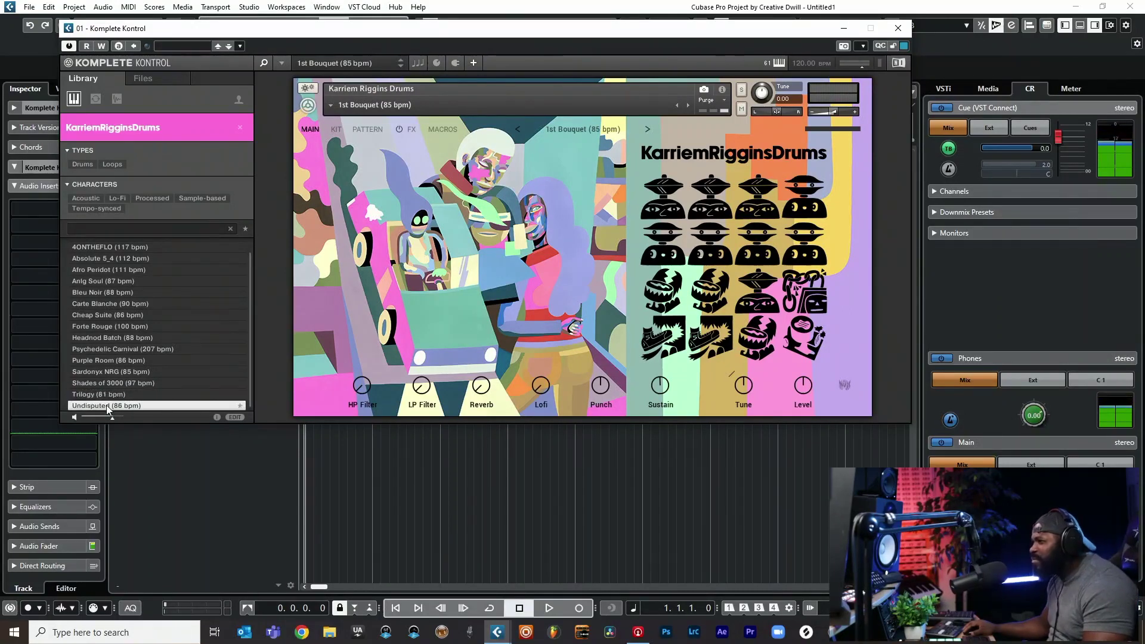
{"action": "mouse_move", "coordinate": [239, 407]}
{"action": "left_click", "coordinate": [241, 405]}
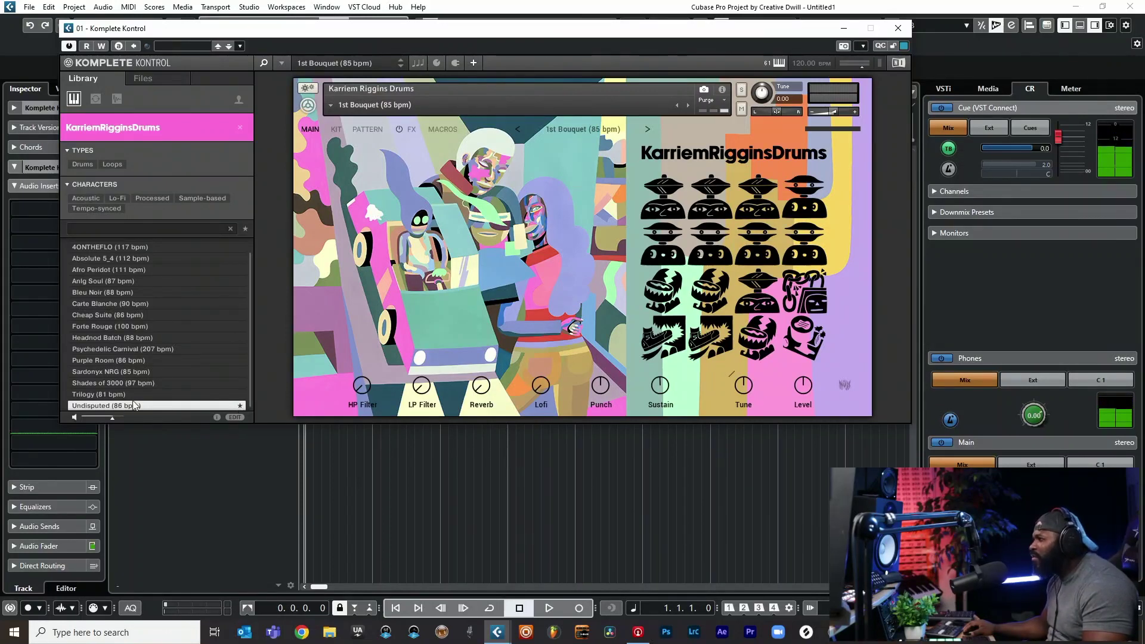
{"action": "left_click", "coordinate": [334, 129]}
- Play the KICK 1 pad, browse alternative kick samples, then close the sample browser
{"action": "left_click", "coordinate": [668, 343]}
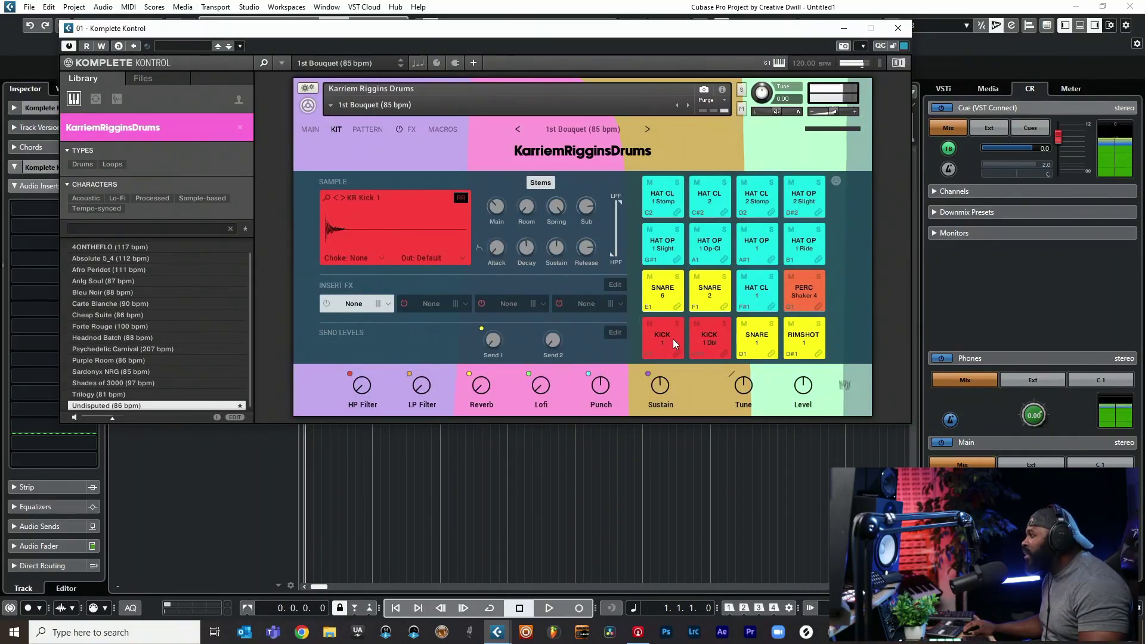
{"action": "left_click", "coordinate": [385, 218]}
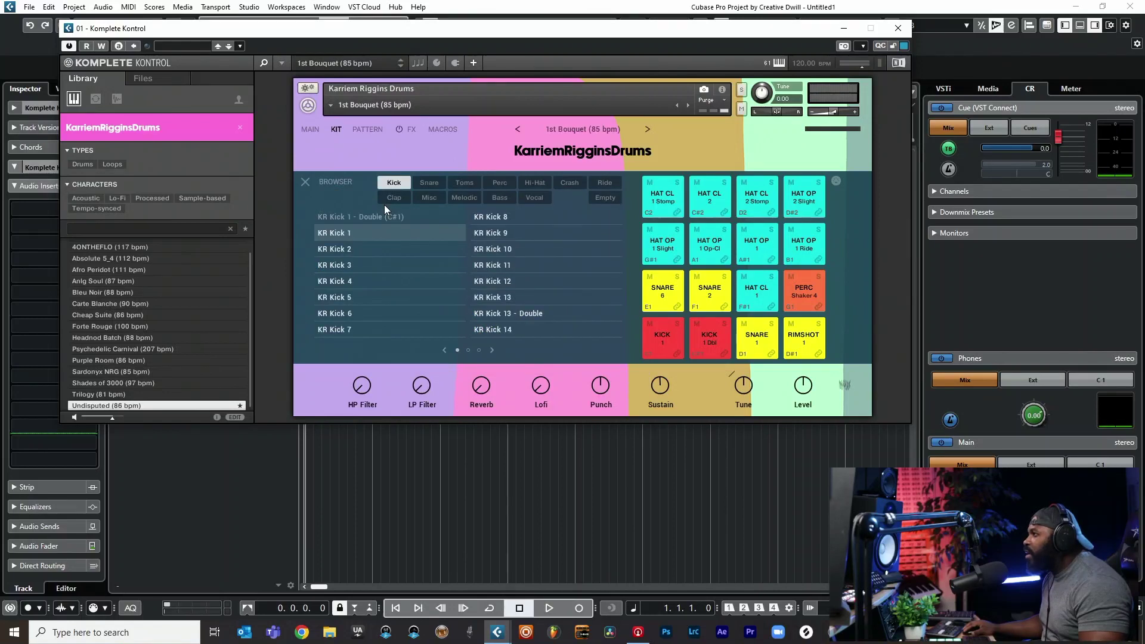
{"action": "left_click", "coordinate": [307, 181]}
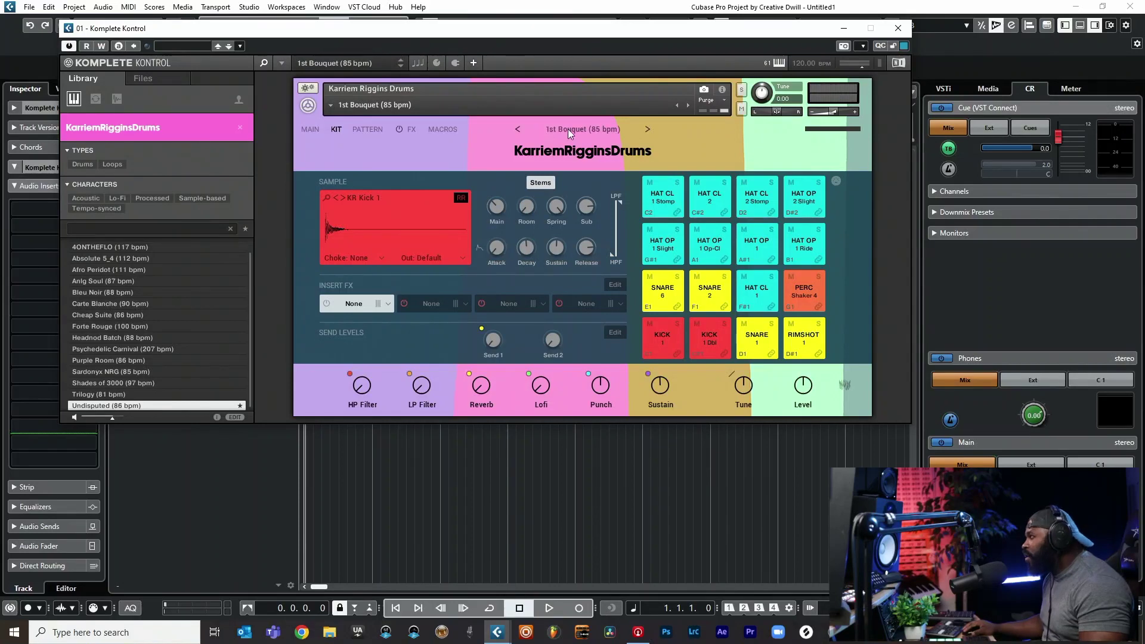
{"action": "left_click", "coordinate": [366, 130]}
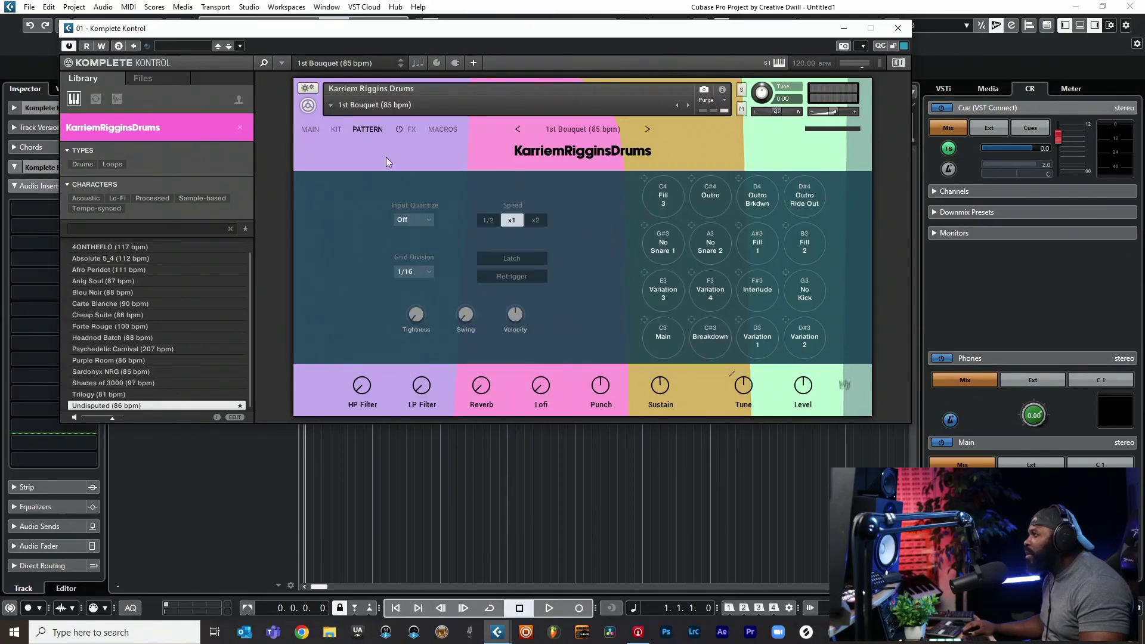
- Start and stop the C3 Main pattern, then play and stop it again
{"action": "left_click", "coordinate": [667, 339]}
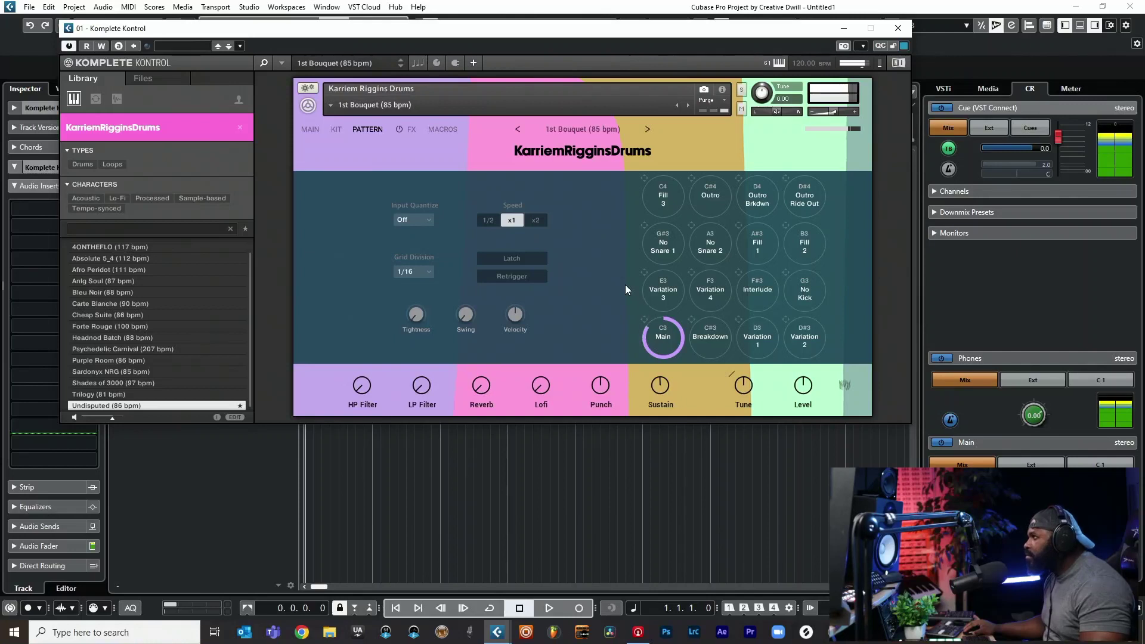
{"action": "left_click", "coordinate": [675, 342]}
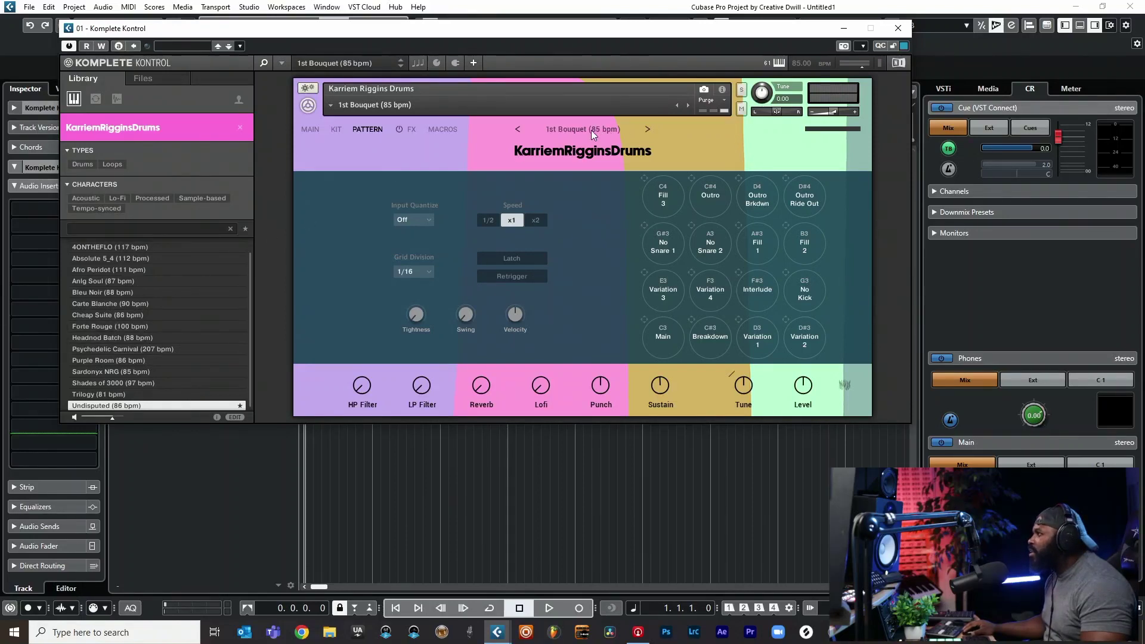
{"action": "left_click", "coordinate": [664, 337]}
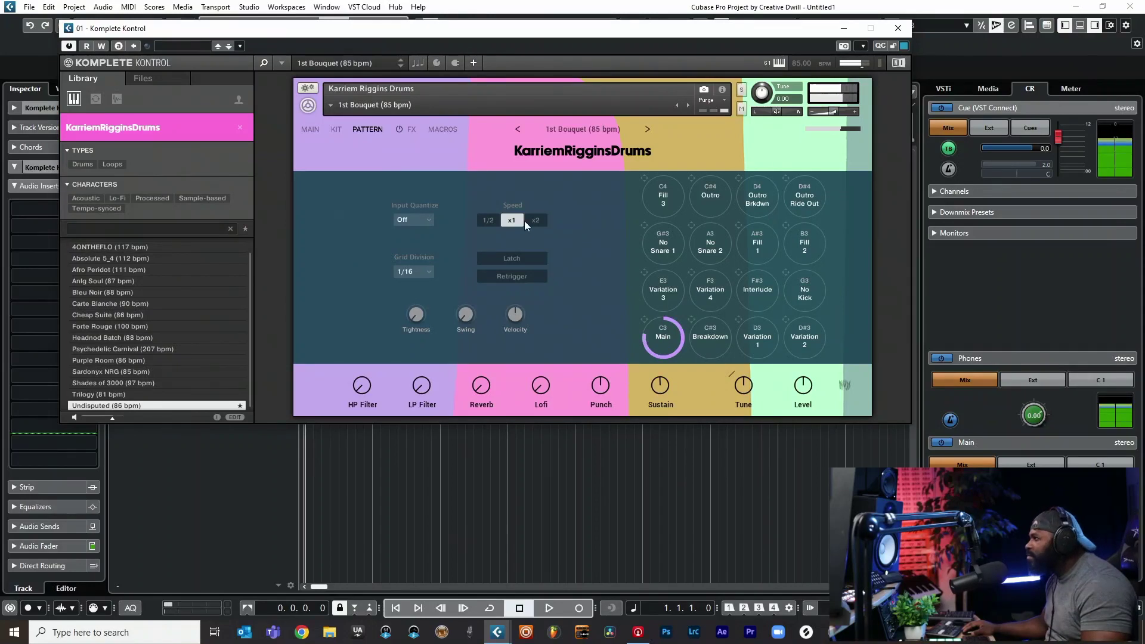
{"action": "left_click", "coordinate": [667, 341]}
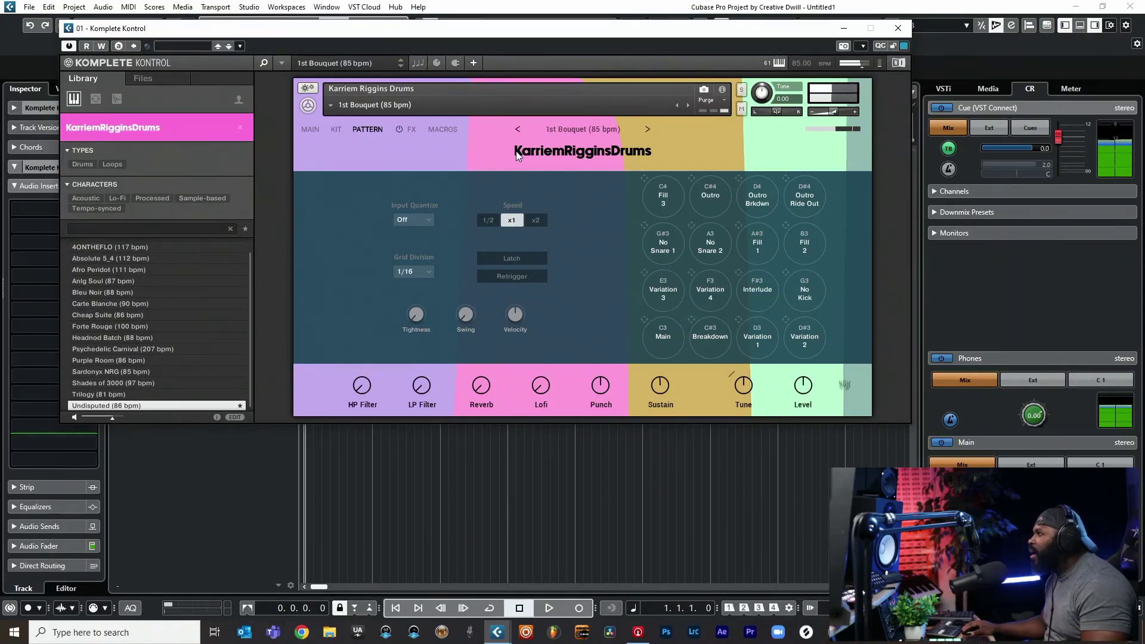
{"action": "left_click", "coordinate": [411, 130]}
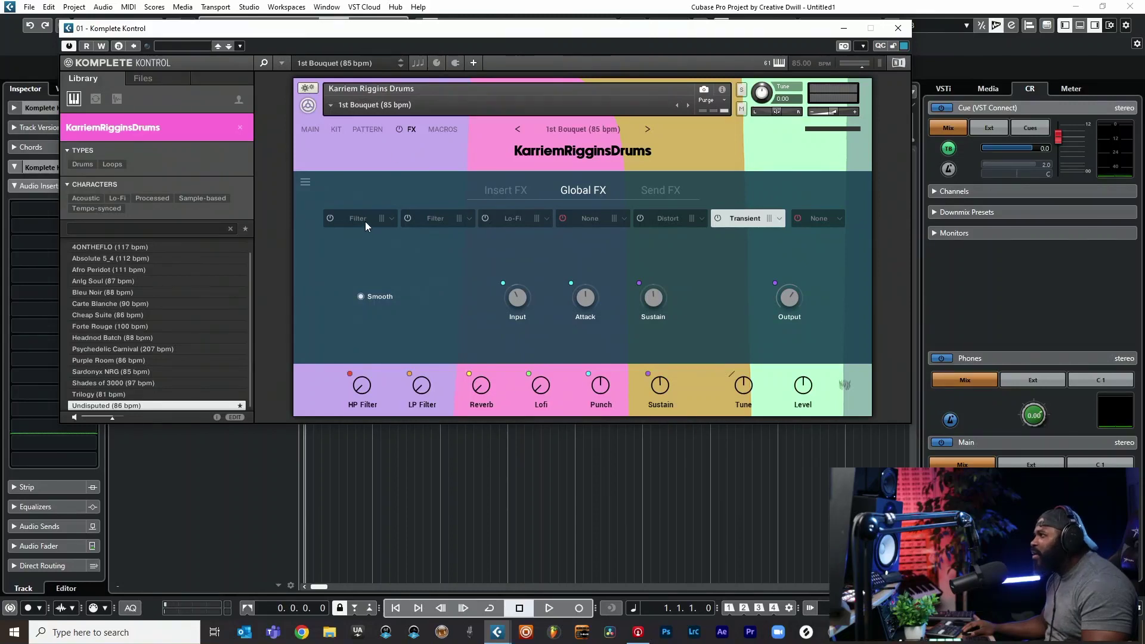
- Inspect the inserts, first Filter settings and IRVerb/Replika sends, then return to the Main page
{"action": "left_click", "coordinate": [516, 191]}
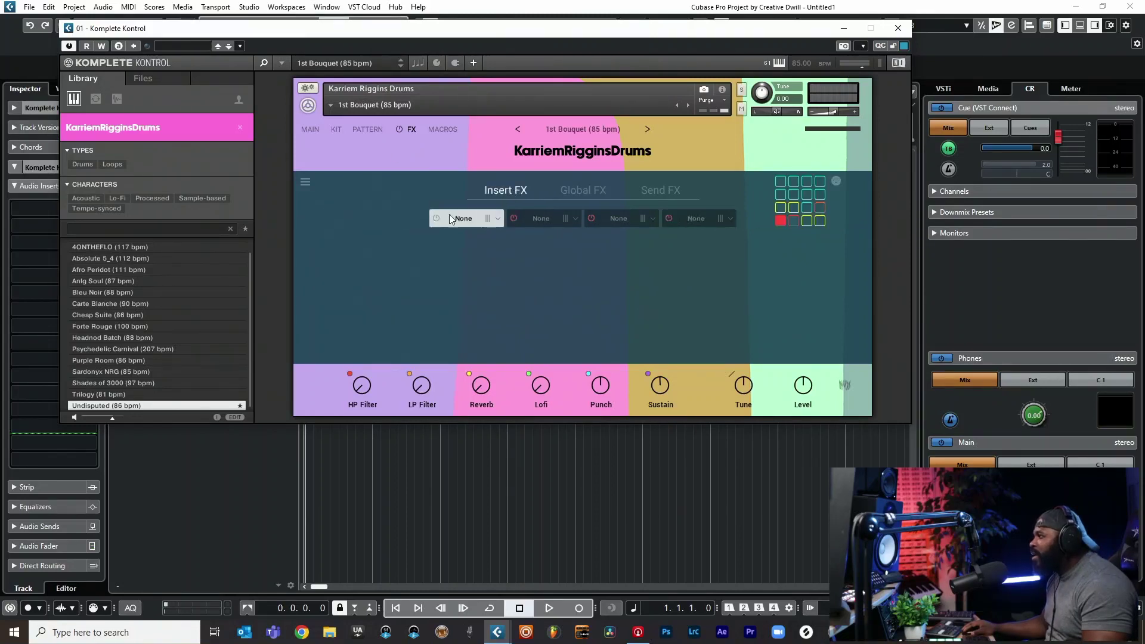
{"action": "left_click", "coordinate": [584, 190]}
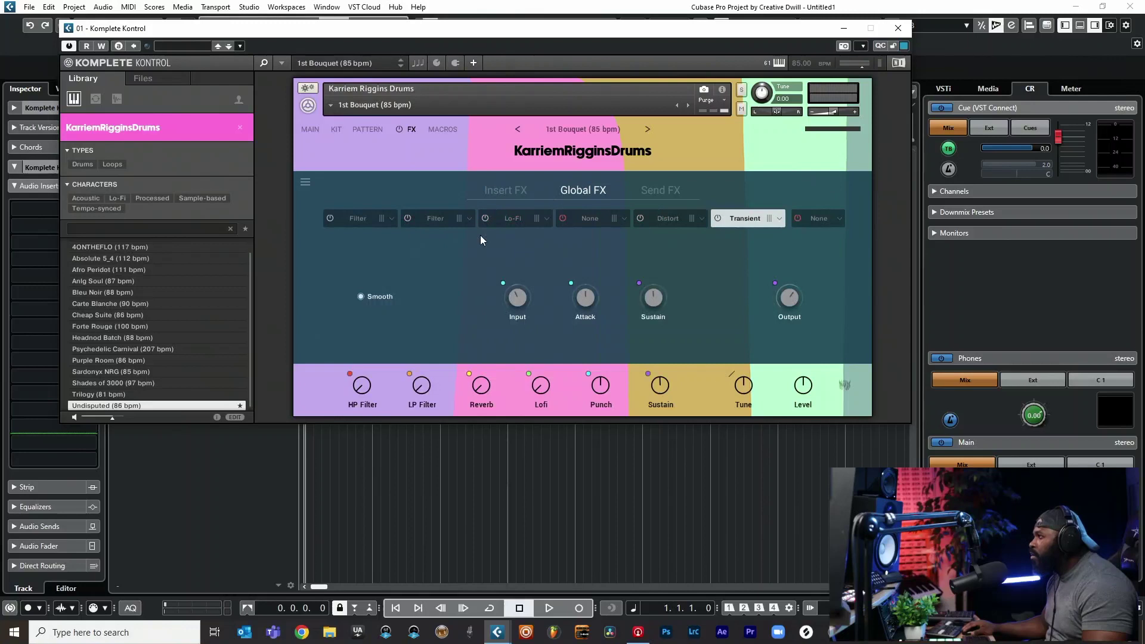
{"action": "left_click", "coordinate": [363, 221]}
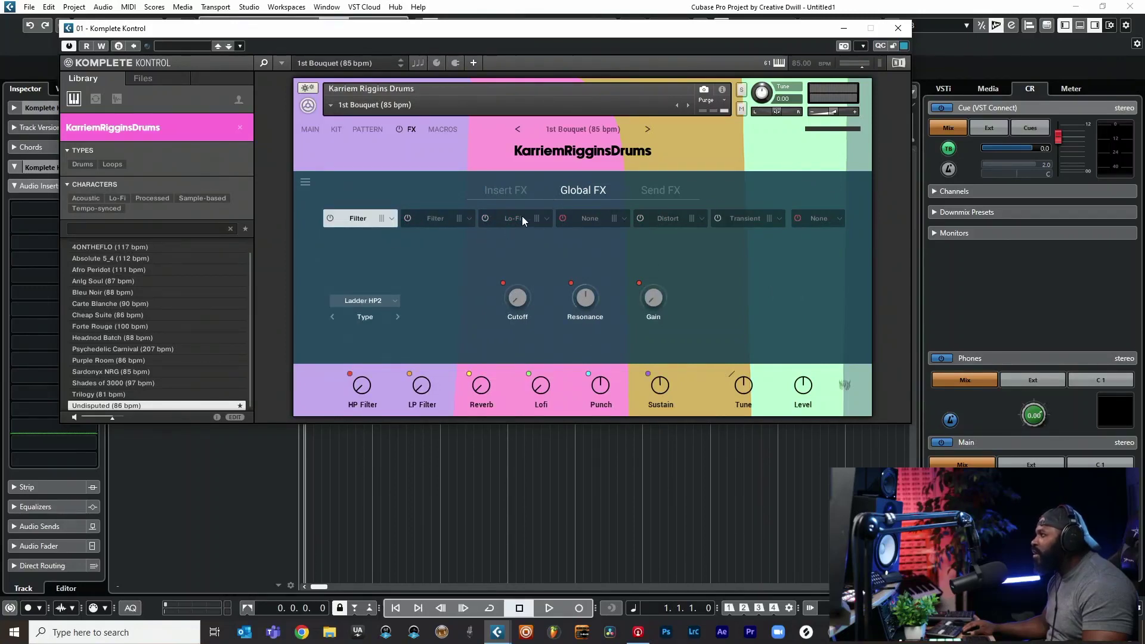
{"action": "left_click", "coordinate": [661, 192]}
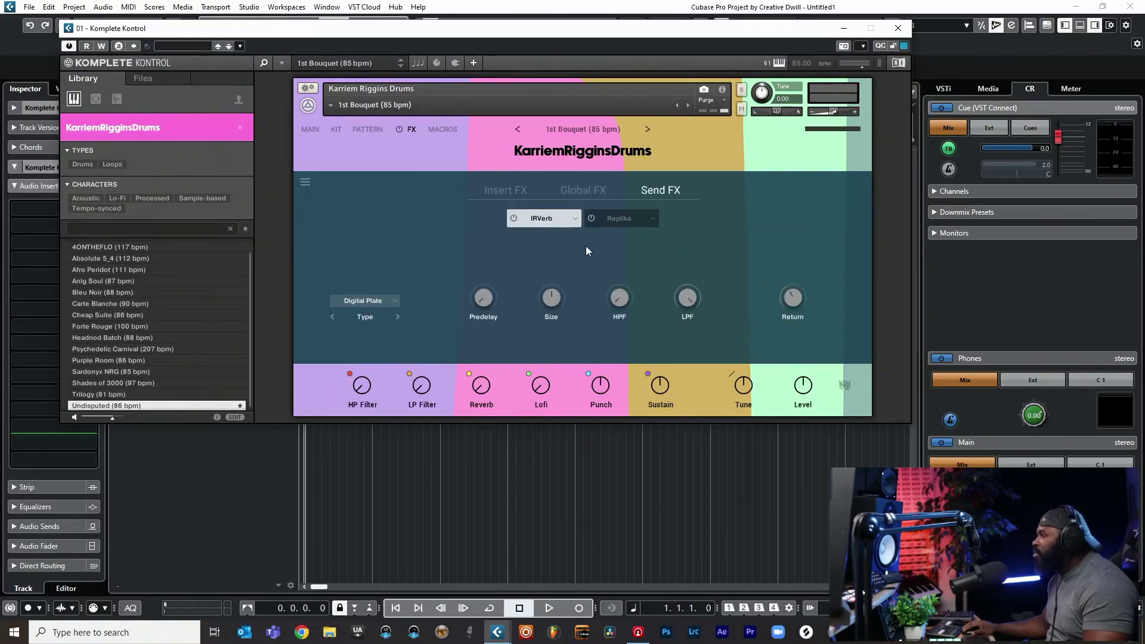
{"action": "left_click", "coordinate": [311, 132]}
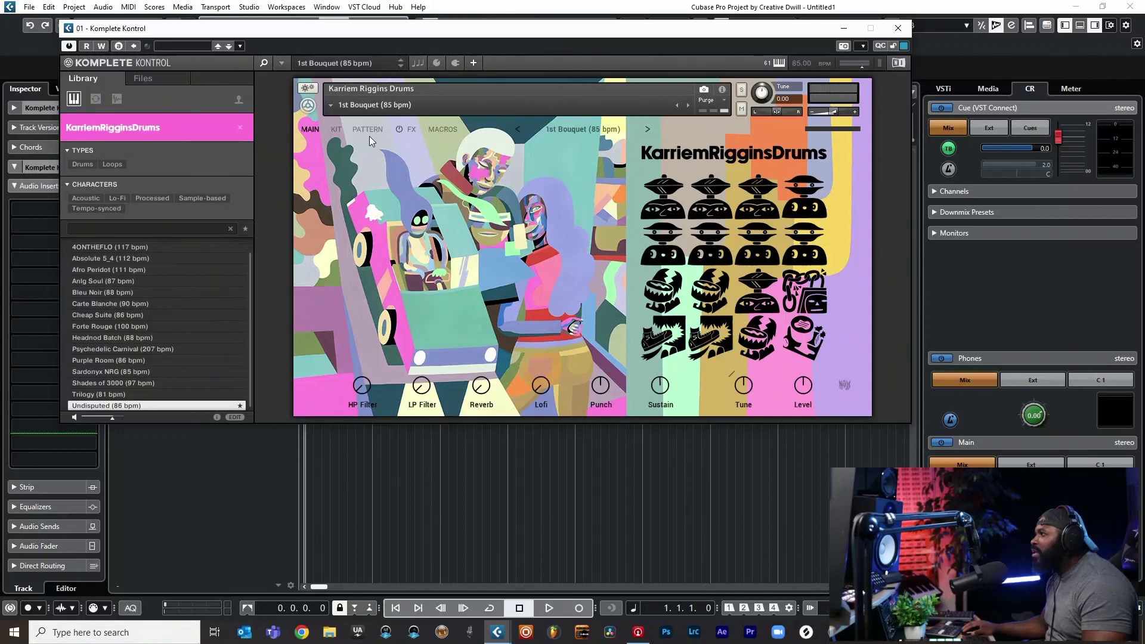
- Put Lo-Fi in KR Kick 1's first Insert FX slot and audition the KICK 1 pad
{"action": "left_click", "coordinate": [337, 130]}
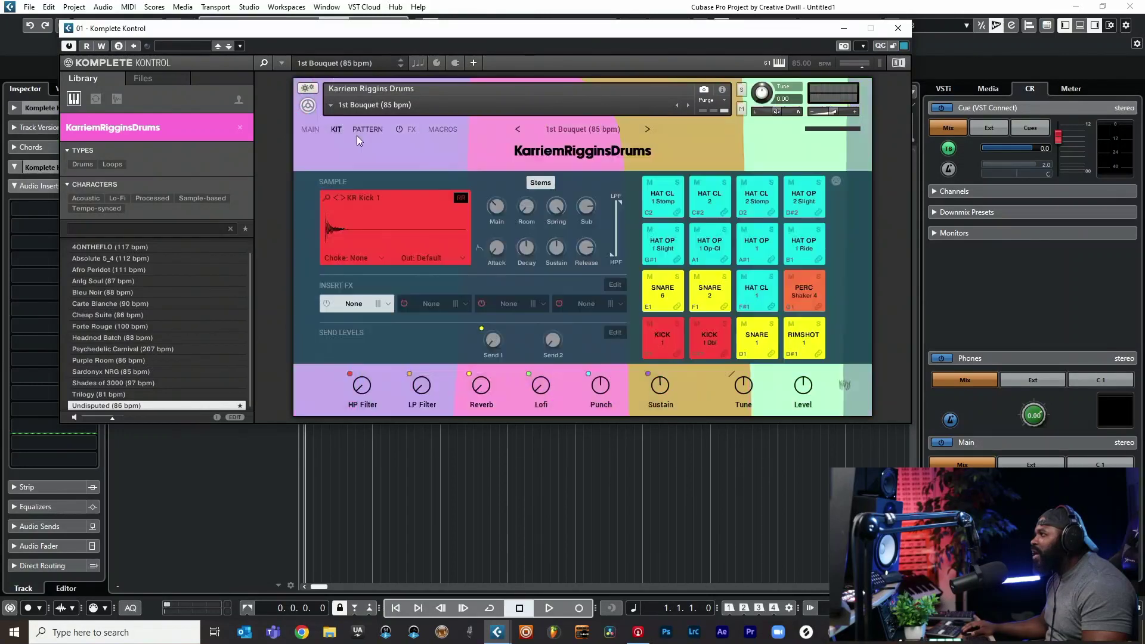
{"action": "left_click", "coordinate": [385, 304]}
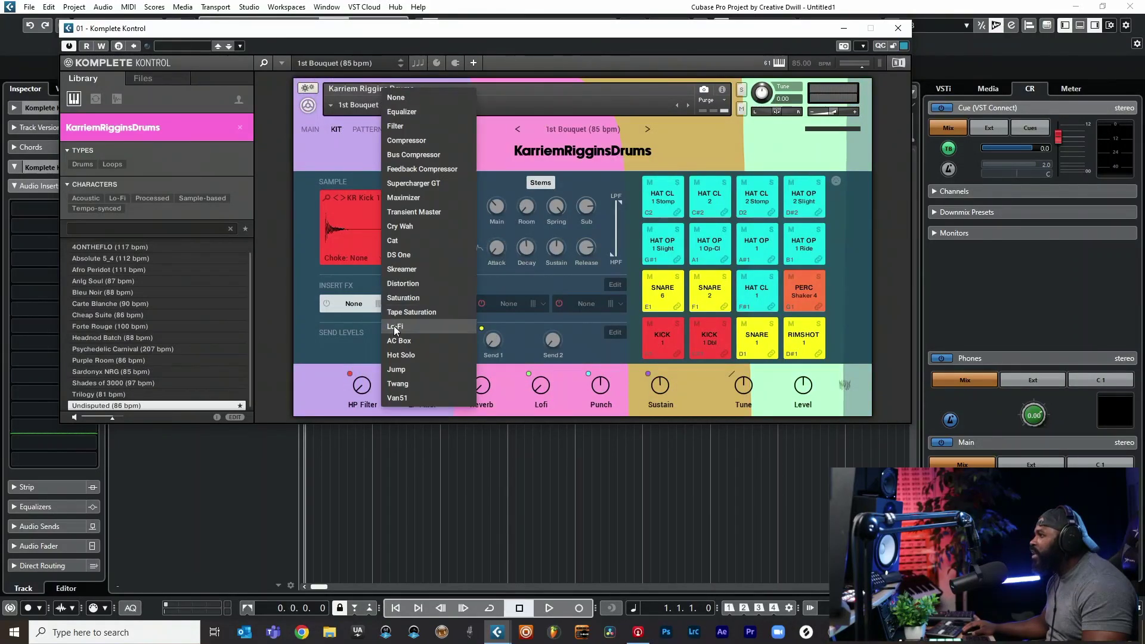
{"action": "left_click", "coordinate": [396, 326]}
{"action": "left_click", "coordinate": [652, 322]}
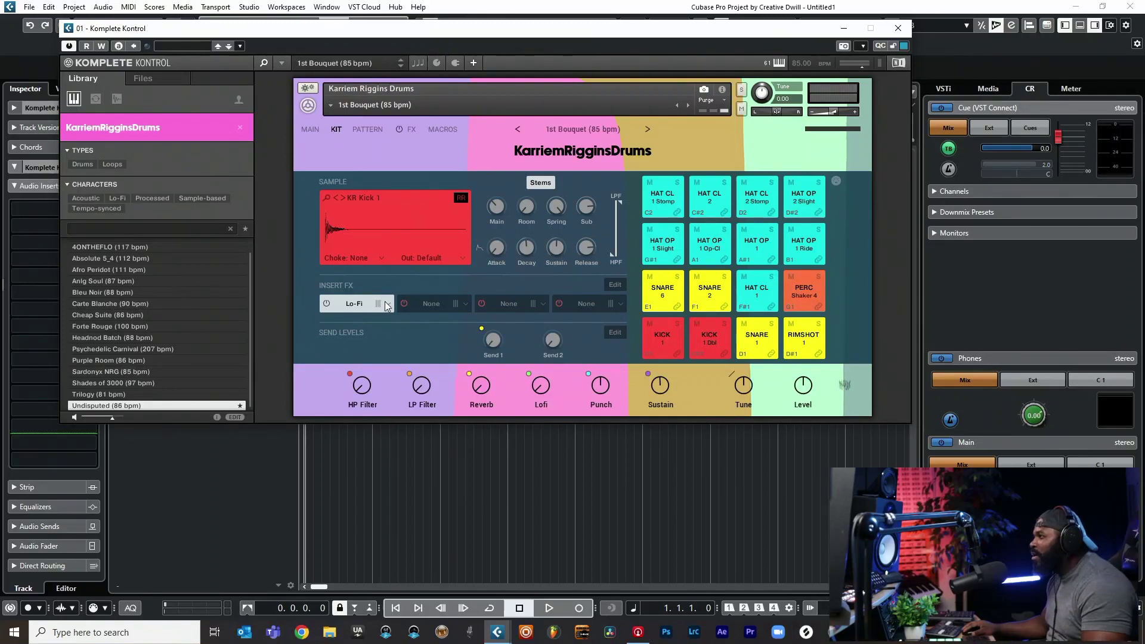
- Keep Lo-Fi in the slot, then bypass it and compare the KICK 1 pad without it
{"action": "left_click", "coordinate": [365, 304]}
{"action": "left_click", "coordinate": [365, 304]}
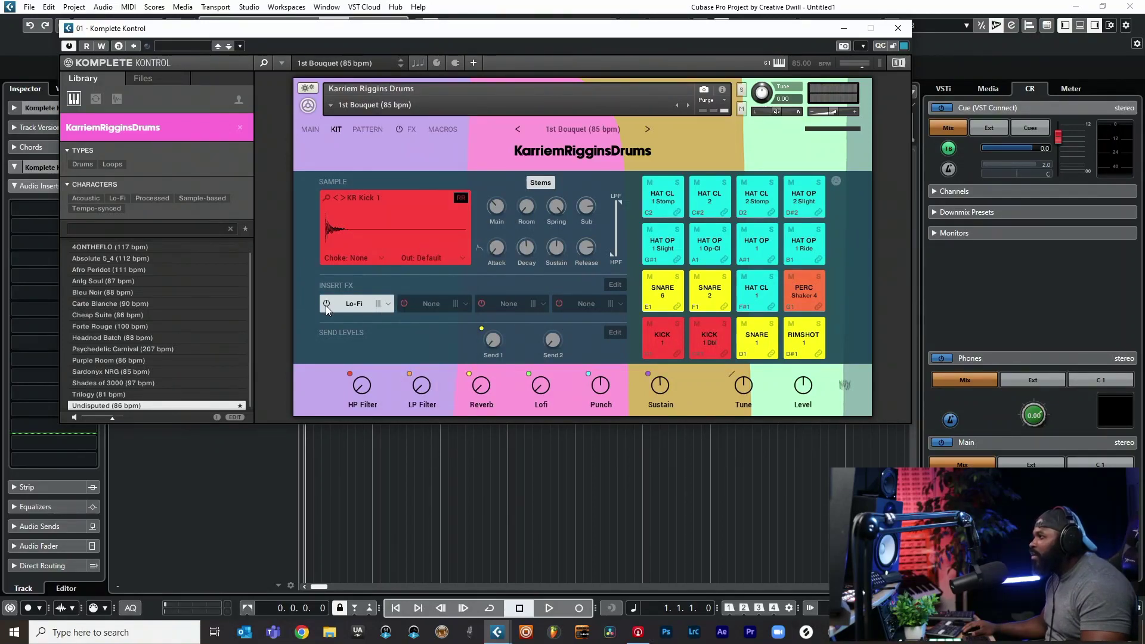
{"action": "left_click", "coordinate": [390, 301]}
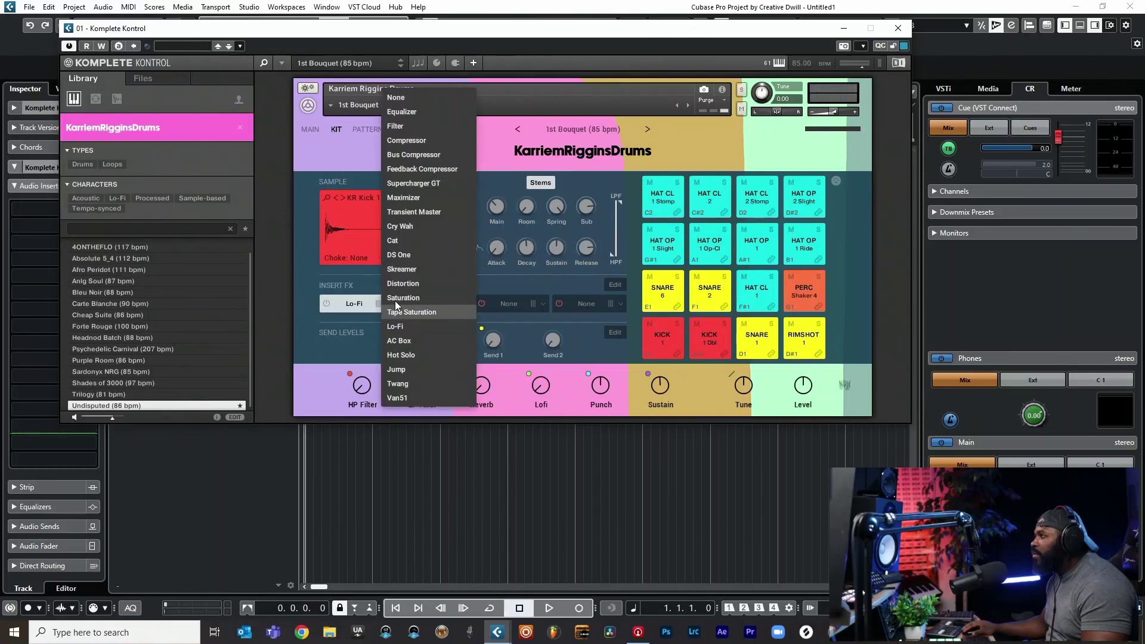
{"action": "left_click", "coordinate": [340, 294]}
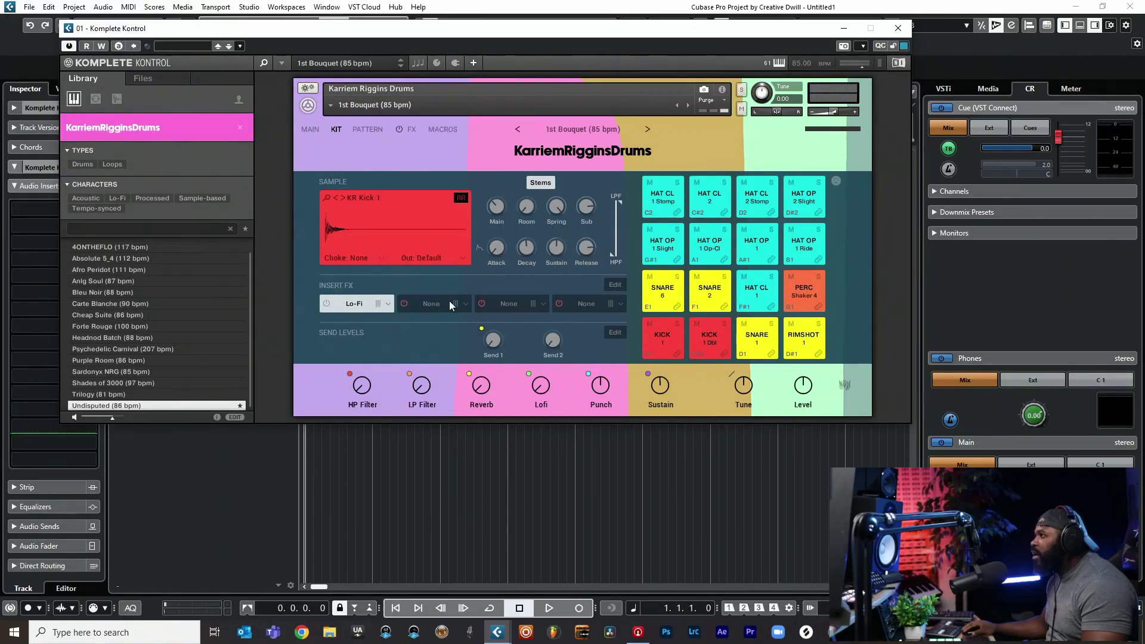
{"action": "left_click", "coordinate": [665, 338]}
{"action": "left_click", "coordinate": [326, 303]}
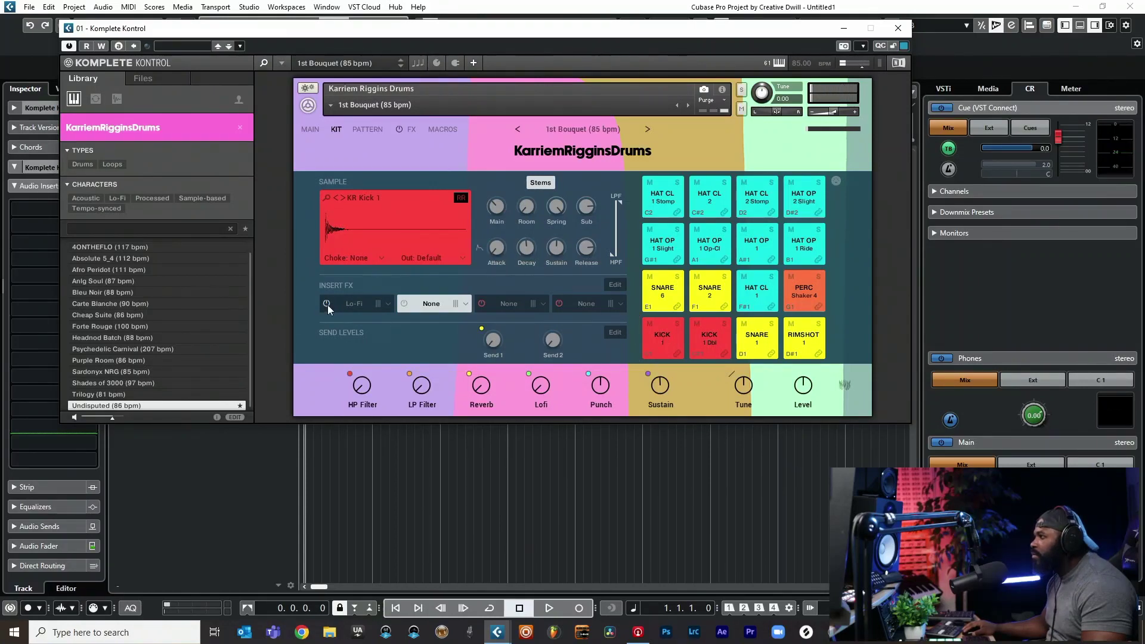
{"action": "left_click", "coordinate": [667, 333]}
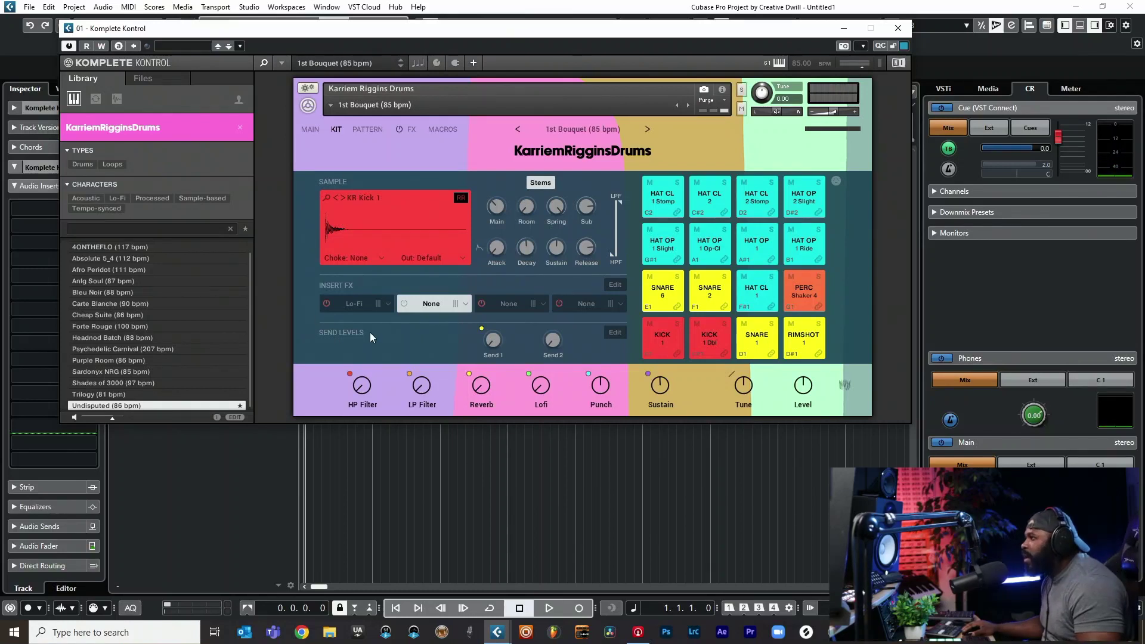
- Glance at the FX and Pattern pages, then load the next kit, Trilogy (81 bpm)
{"action": "left_click", "coordinate": [408, 130]}
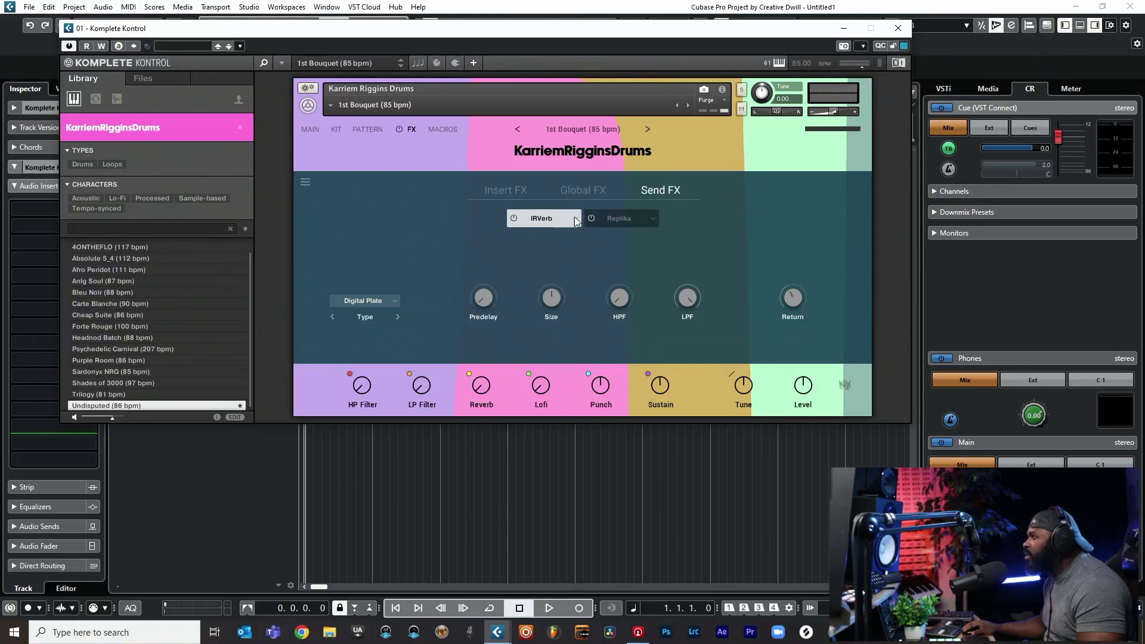
{"action": "left_click", "coordinate": [374, 130]}
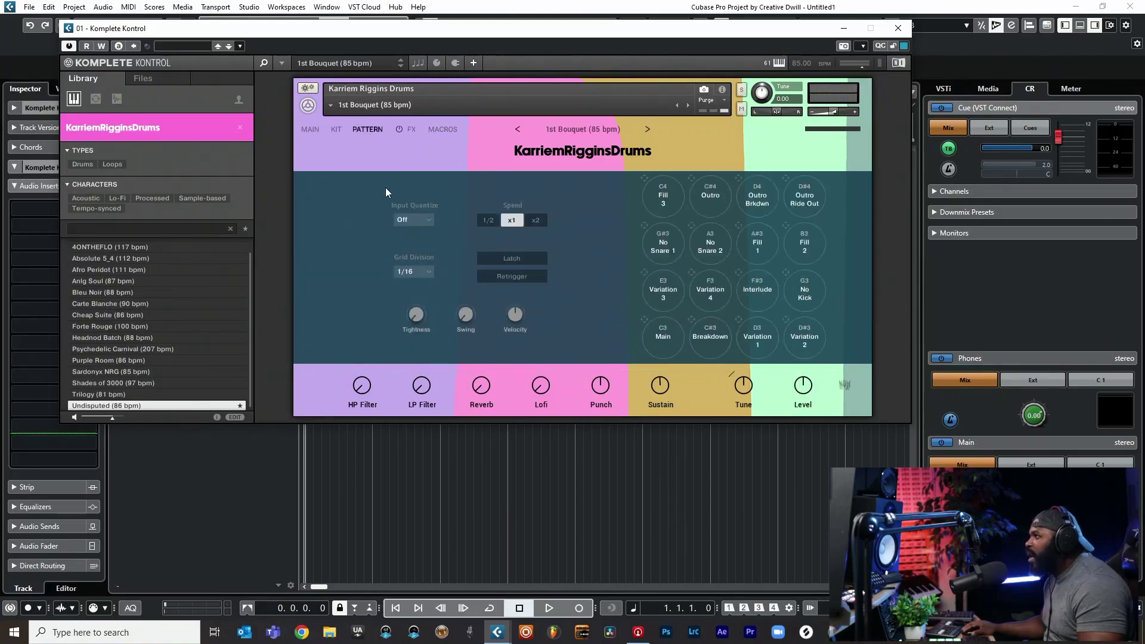
{"action": "left_click", "coordinate": [337, 130]}
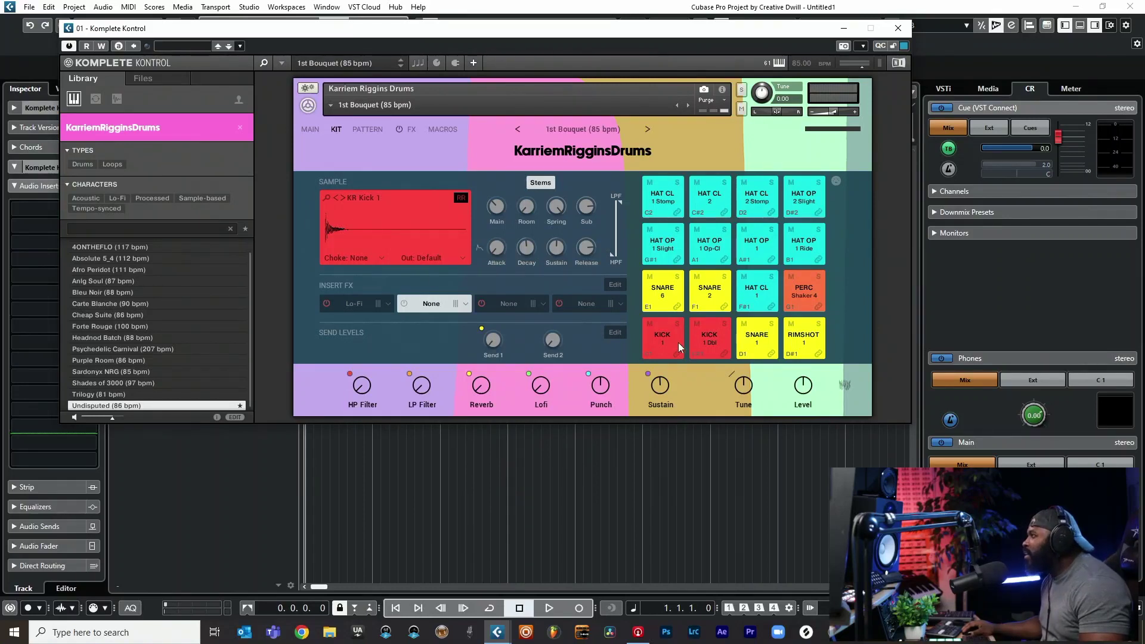
{"action": "left_click", "coordinate": [648, 128]}
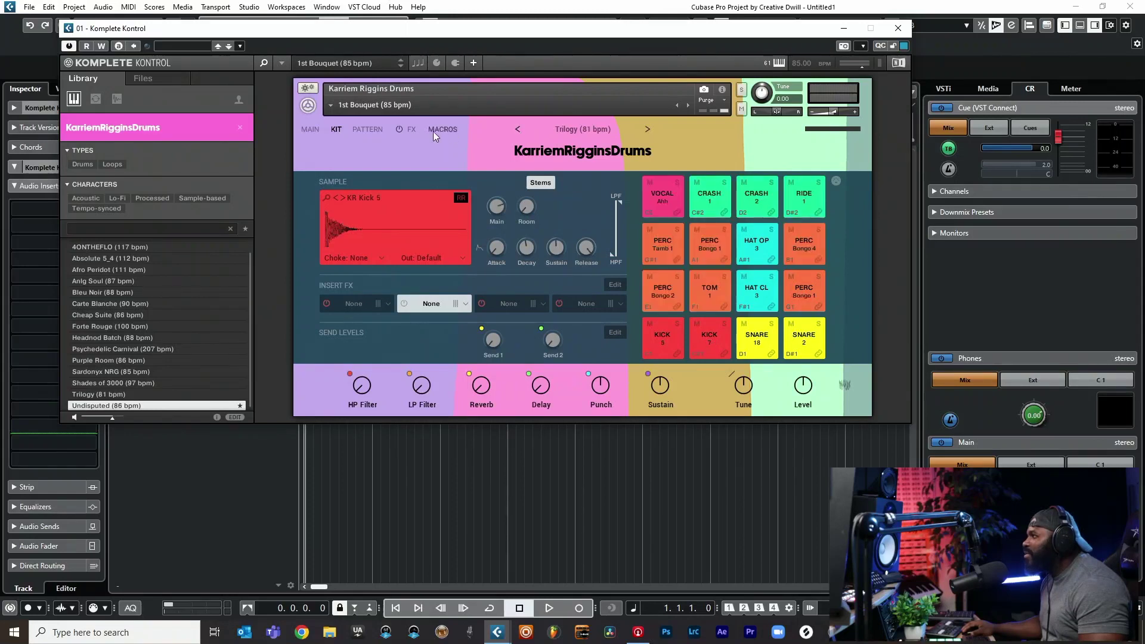
- On the Trilogy kit's Pattern page, enable Latch, quantize 1/4, grid 1/8, then start C3 Main
{"action": "left_click", "coordinate": [366, 132]}
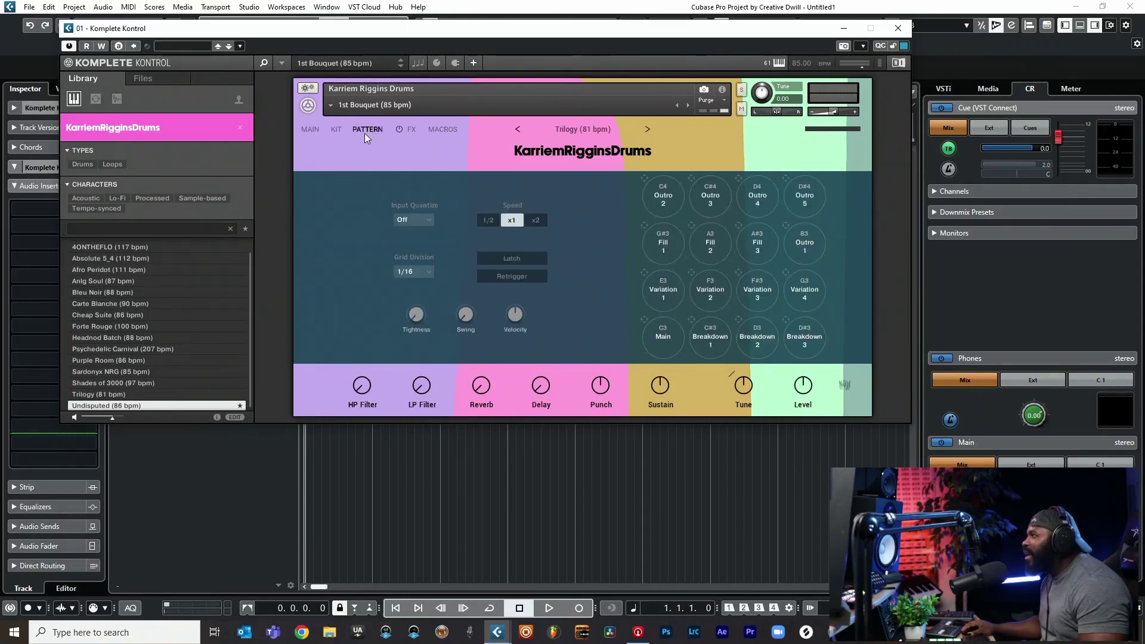
{"action": "left_click", "coordinate": [519, 258]}
{"action": "left_click", "coordinate": [420, 219]}
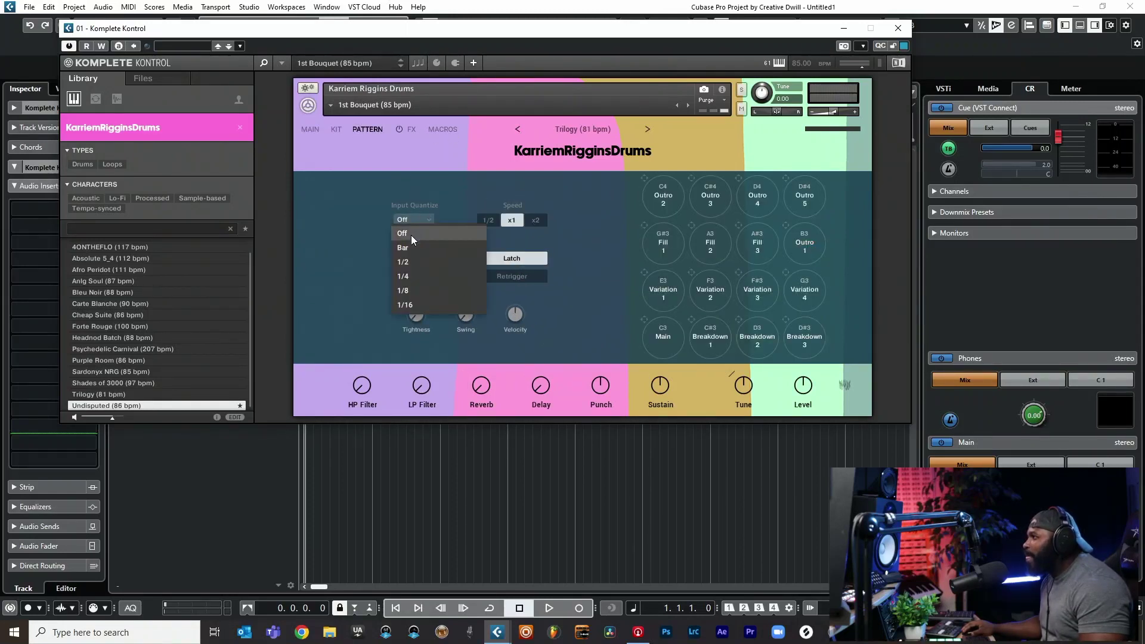
{"action": "left_click", "coordinate": [407, 273]}
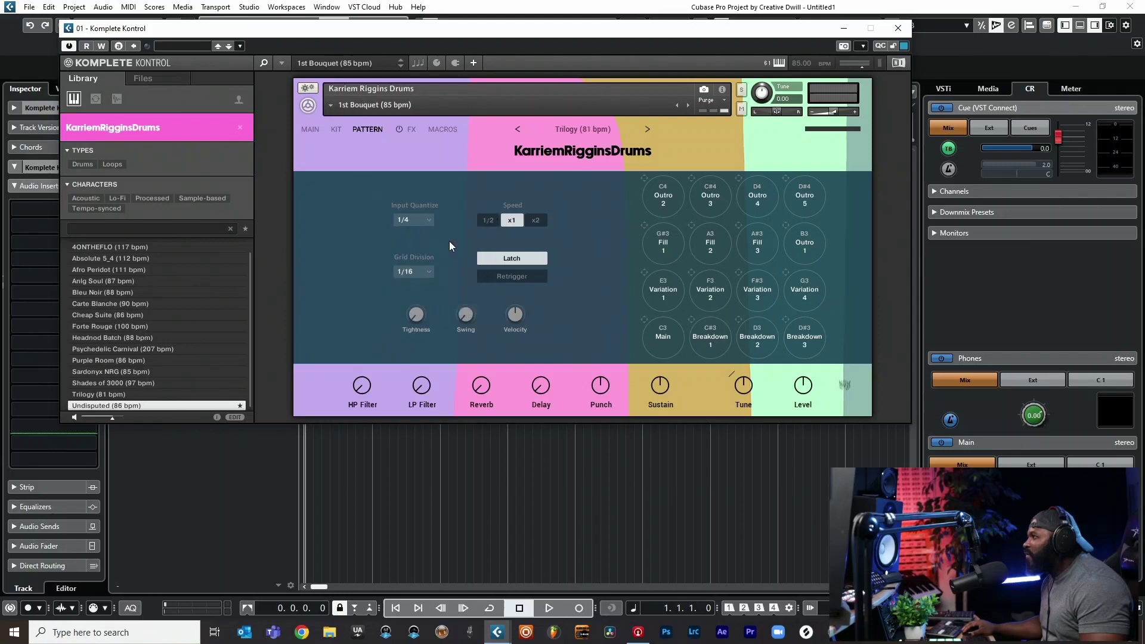
{"action": "left_click", "coordinate": [425, 270]}
{"action": "left_click", "coordinate": [413, 285]}
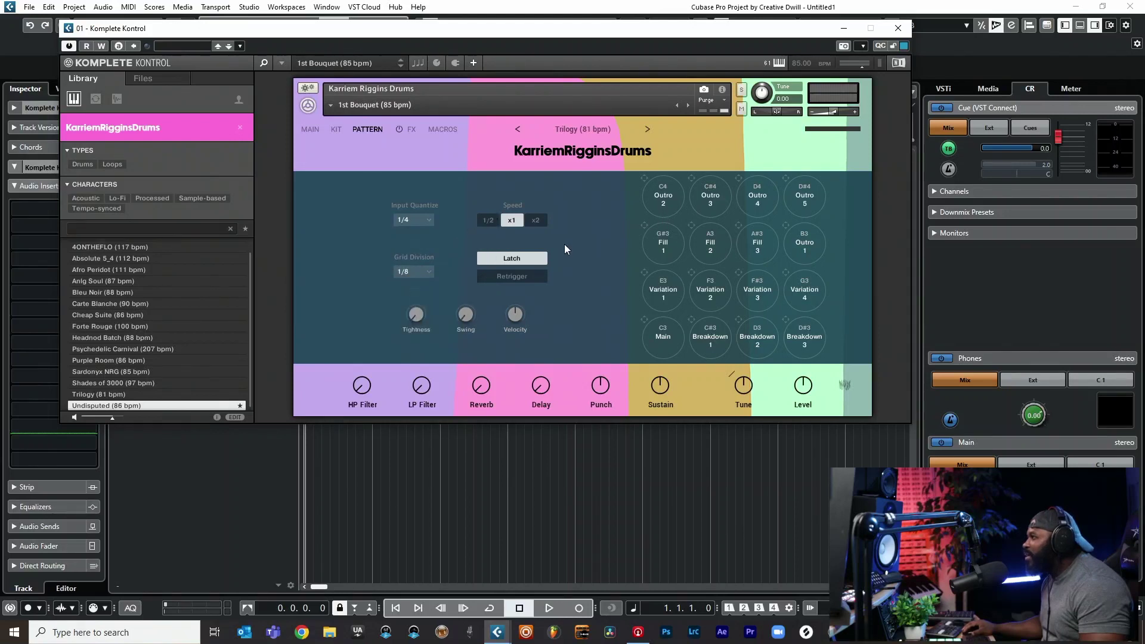
{"action": "left_click", "coordinate": [662, 338]}
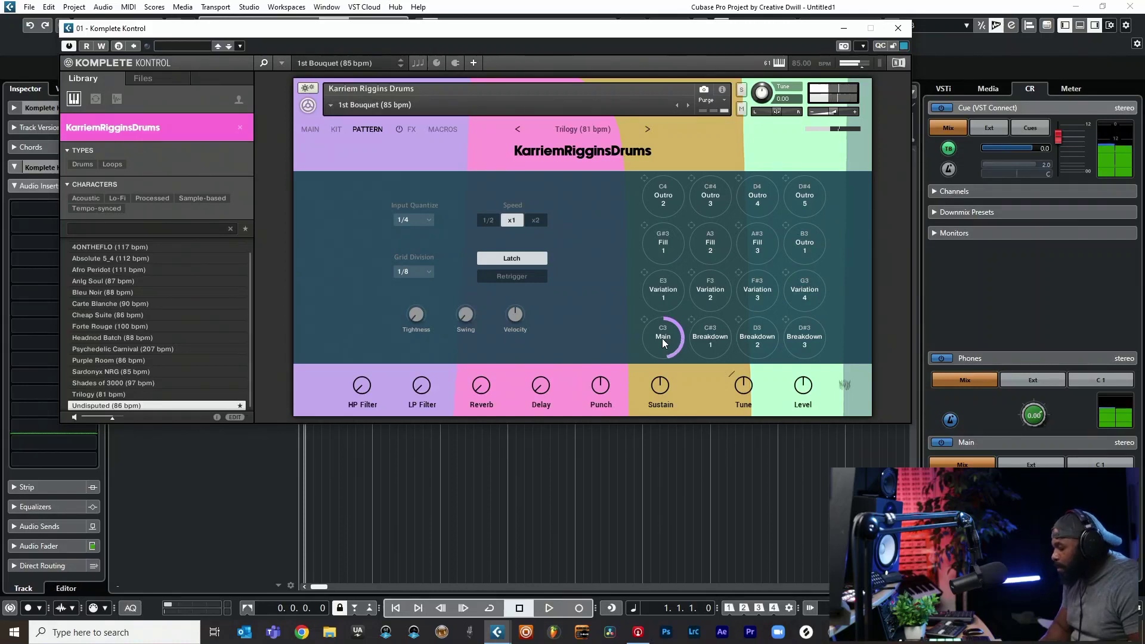
- Stop the C3 Main pattern, then step forward to the Trilogy (81 bpm) kit
{"action": "left_click", "coordinate": [662, 338]}
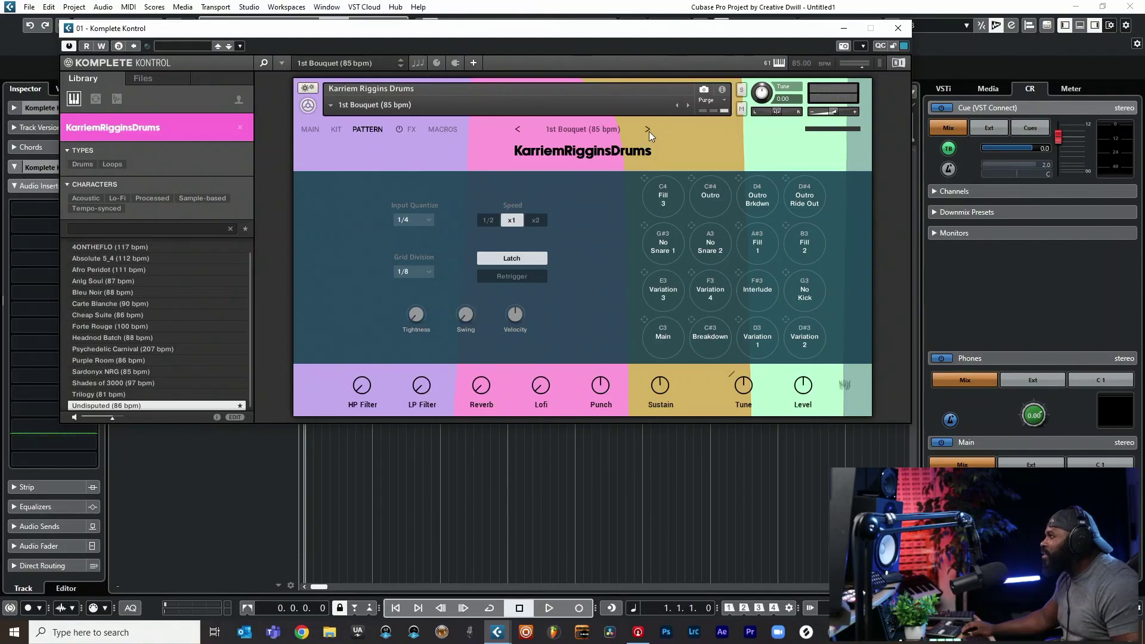
{"action": "left_click", "coordinate": [647, 130]}
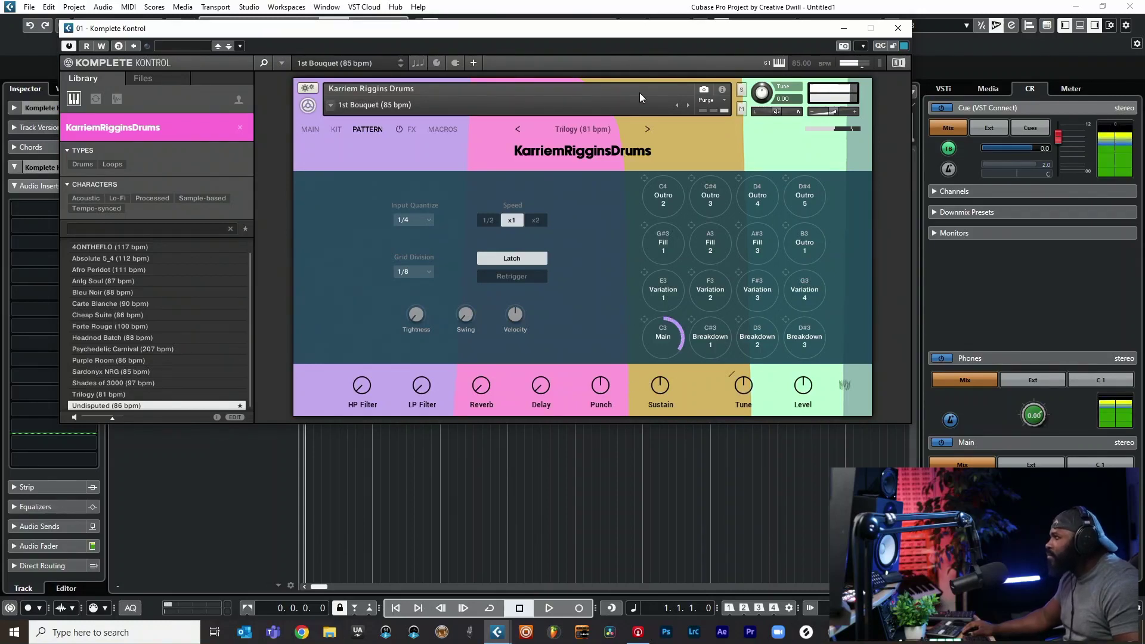
- Step past Afro Peridot back to 1st Bouquet (85 bpm), set Lofi to 38.6 % and adjust macros
{"action": "left_click", "coordinate": [647, 129]}
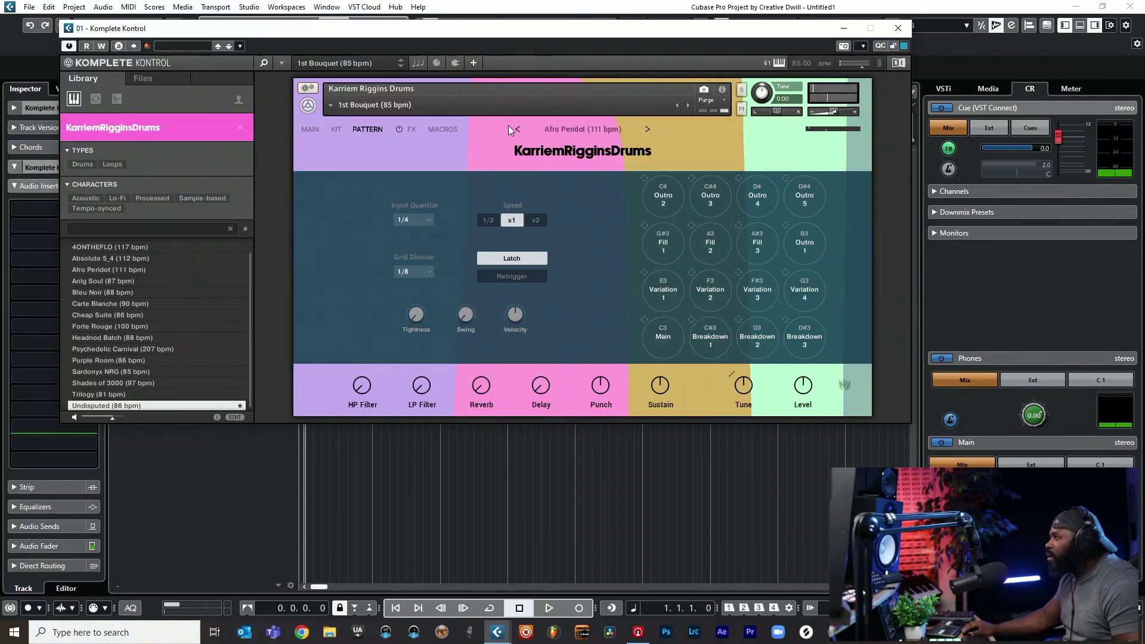
{"action": "left_click", "coordinate": [520, 130]}
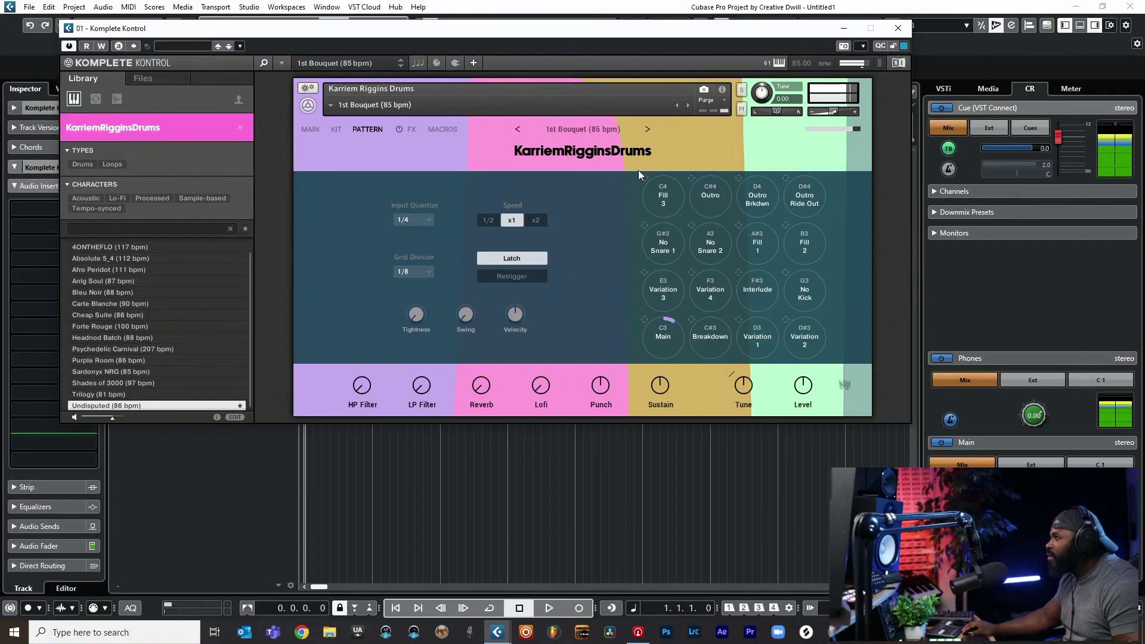
{"action": "left_click_drag", "start_coordinate": [598, 388], "coordinate": [540, 353]}
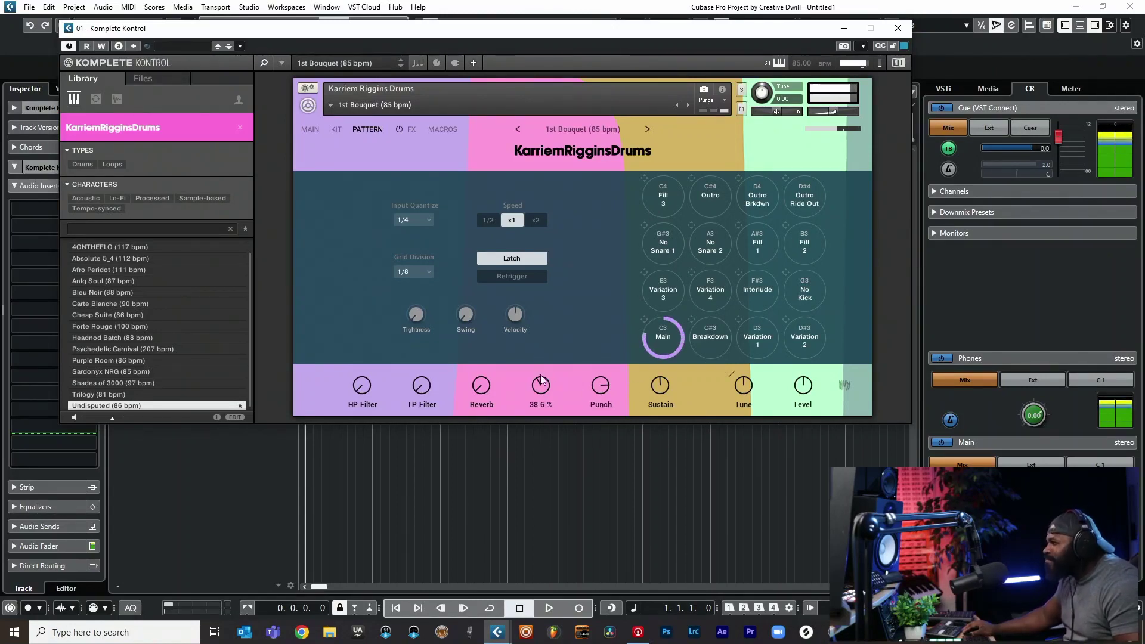
{"action": "left_click_drag", "start_coordinate": [418, 387], "coordinate": [427, 353]}
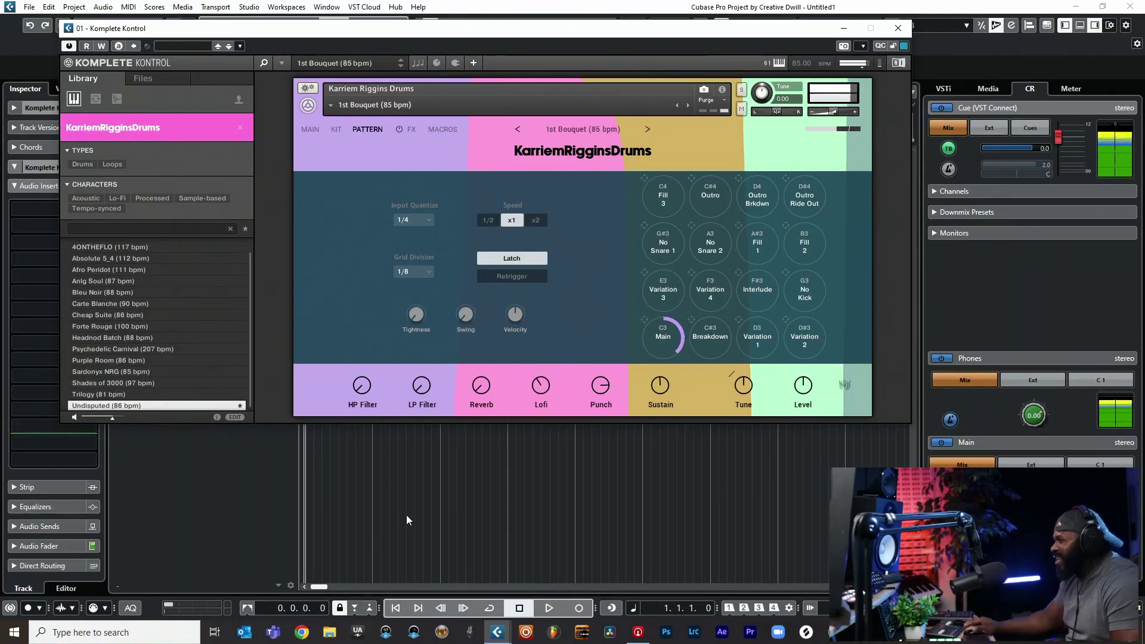
- Switch the noise layer type to Ocean and lower its volume to -15.2 dB
{"action": "left_click", "coordinate": [847, 386]}
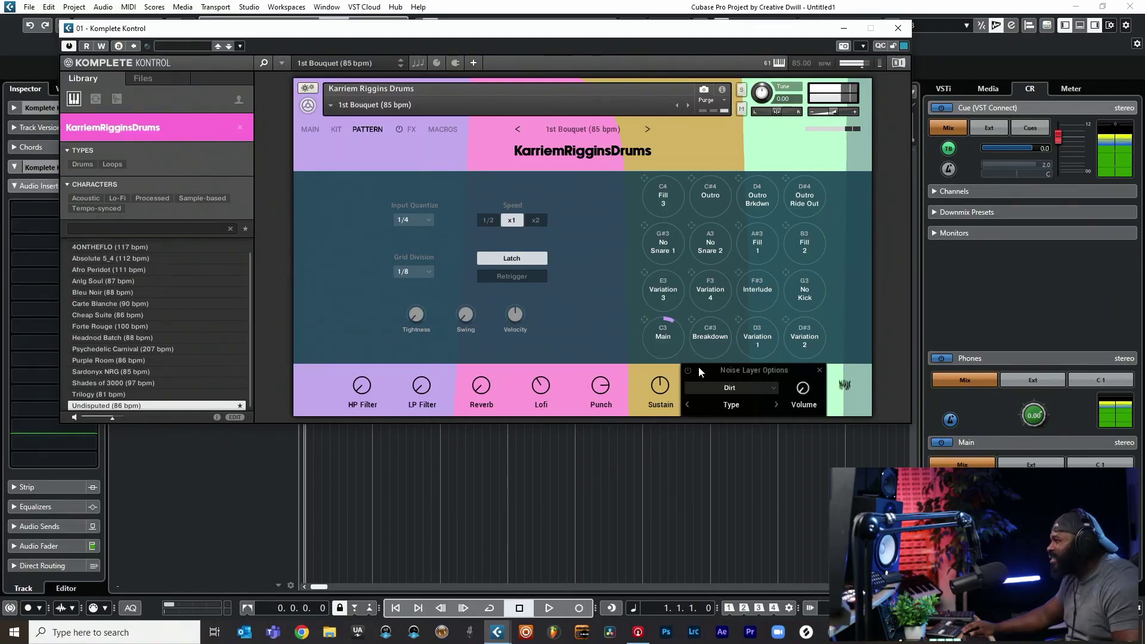
{"action": "left_click", "coordinate": [775, 405]}
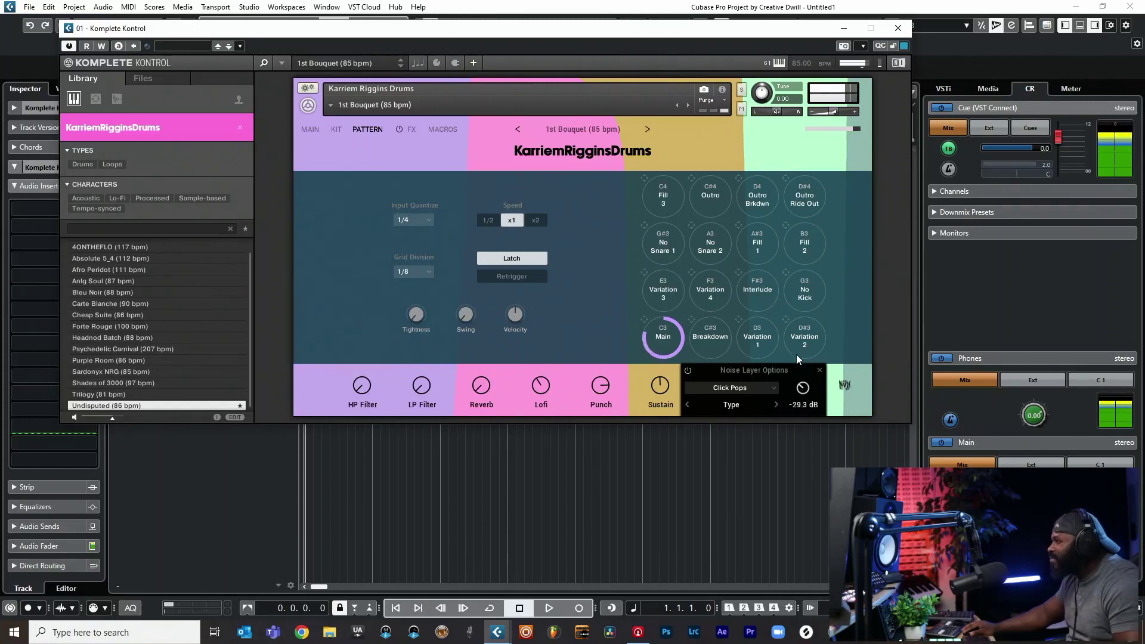
{"action": "left_click", "coordinate": [772, 388]}
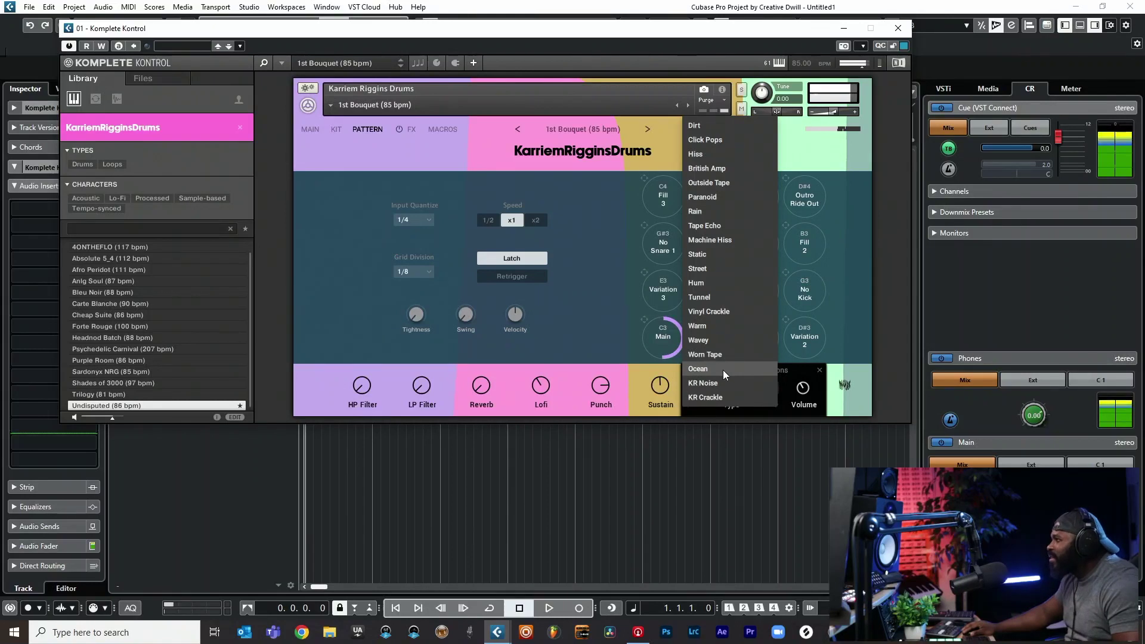
{"action": "left_click", "coordinate": [724, 369]}
{"action": "left_click_drag", "start_coordinate": [802, 388], "coordinate": [802, 408]}
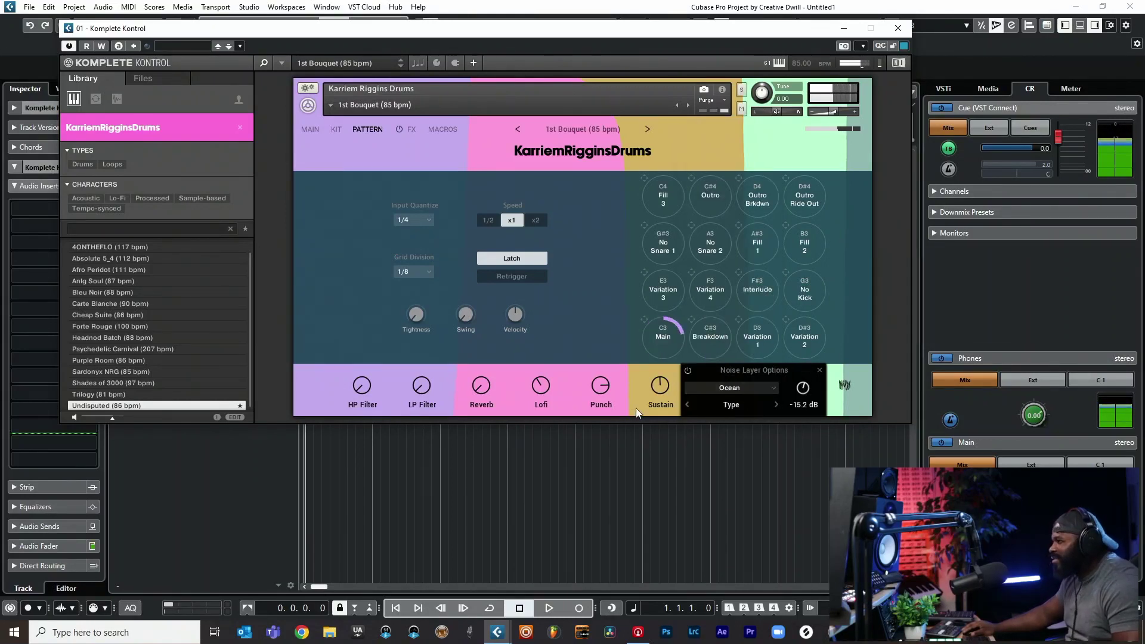
- Raise Lofi to 62.1 %, Punch to 100 %, set Reverb to 14.3 %, and close noise options
{"action": "left_click_drag", "start_coordinate": [540, 388], "coordinate": [545, 358]}
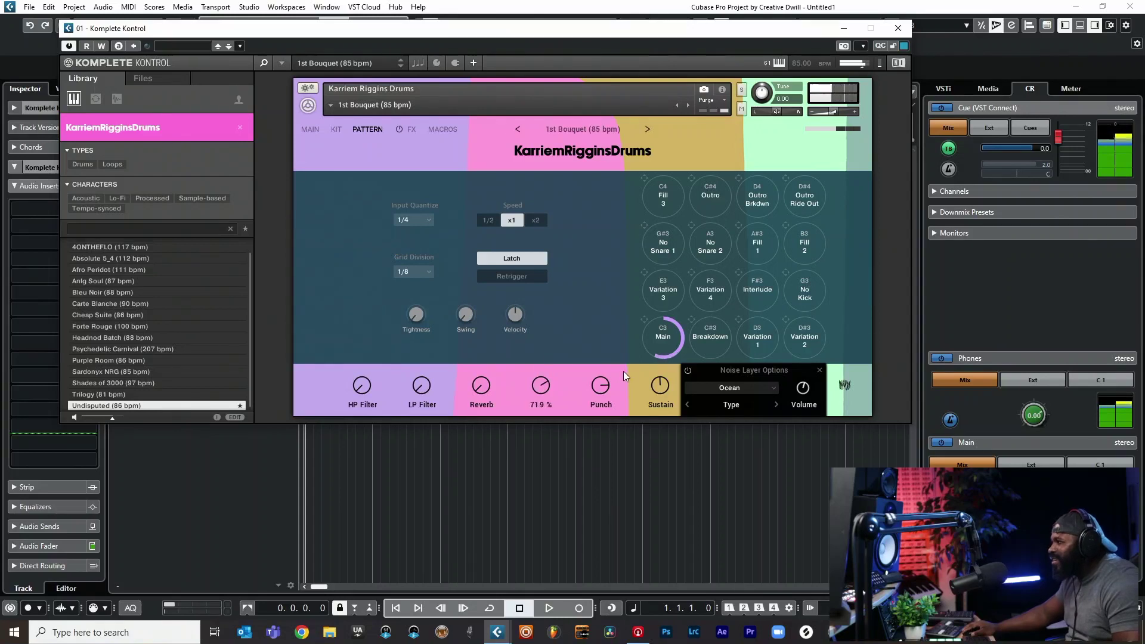
{"action": "left_click_drag", "start_coordinate": [601, 385], "coordinate": [606, 351]}
{"action": "mouse_move", "coordinate": [481, 387]}
{"action": "left_mouse_down"}
{"action": "mouse_move", "coordinate": [482, 346]}
{"action": "mouse_move", "coordinate": [475, 392]}
{"action": "mouse_move", "coordinate": [447, 378]}
{"action": "mouse_move", "coordinate": [460, 379]}
{"action": "left_mouse_up"}
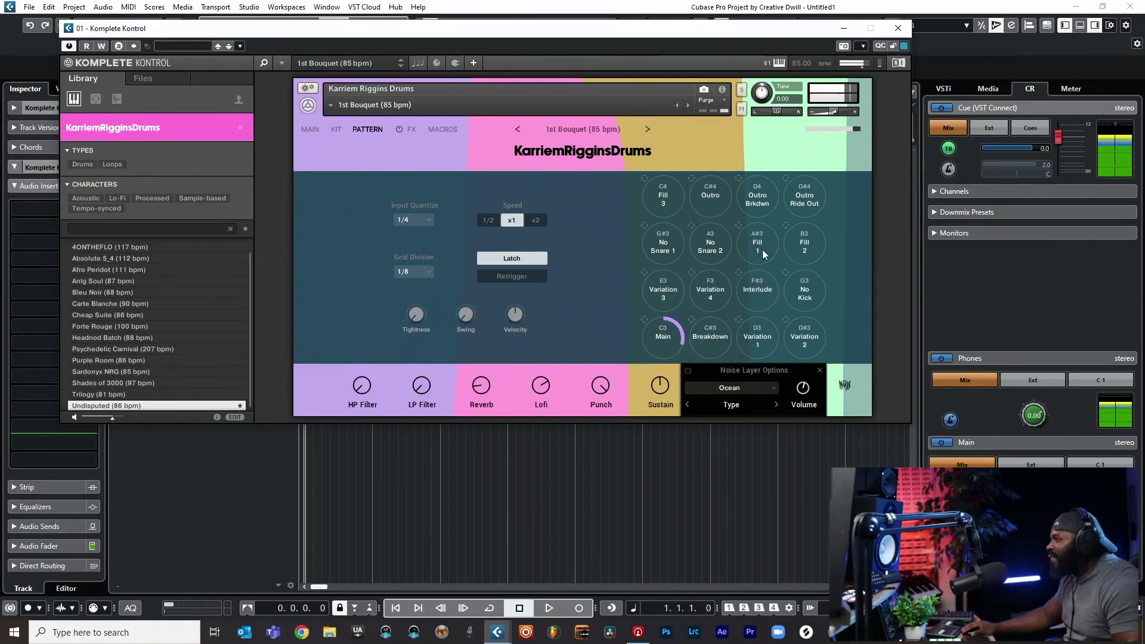
{"action": "left_click", "coordinate": [820, 370]}
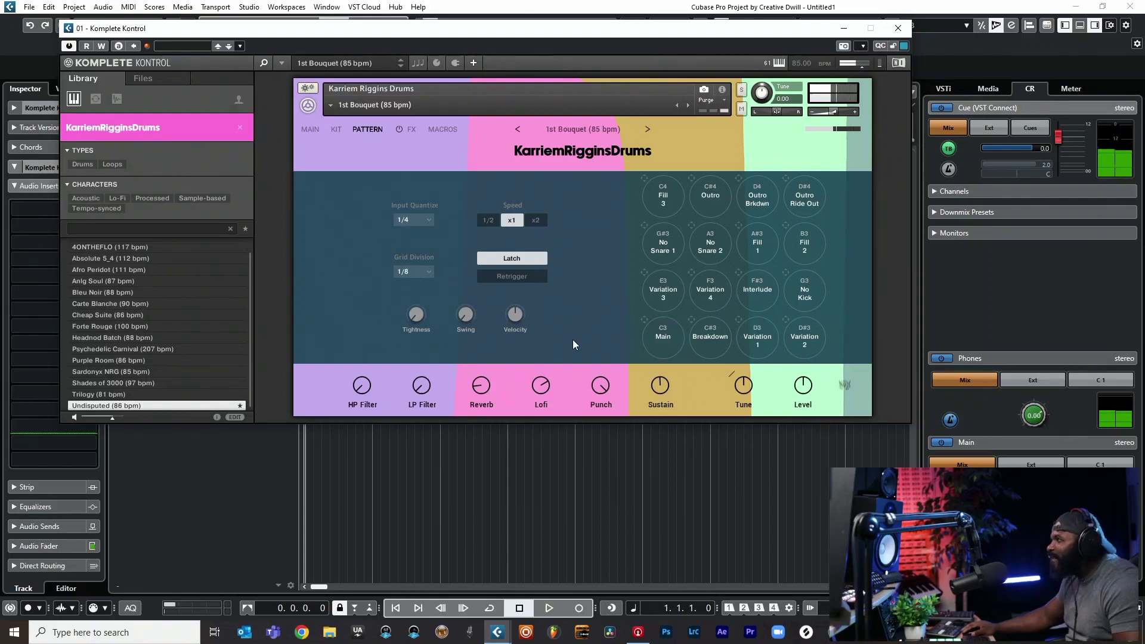